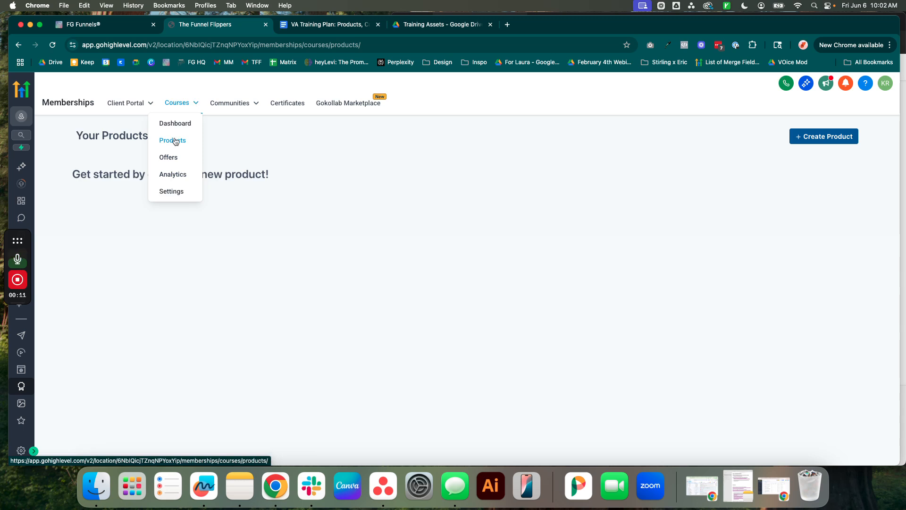
- Create a new course product from scratch with the Build your own template and name it "Tester Course"
click(173, 143)
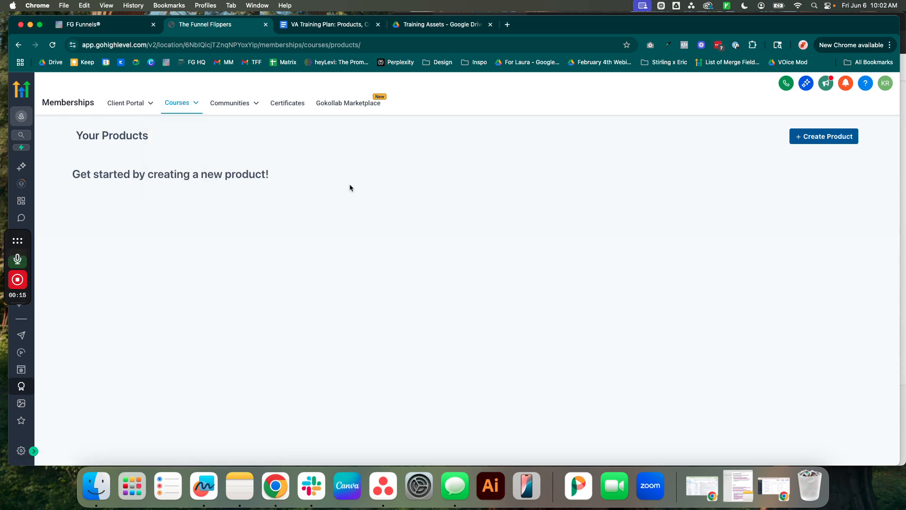
click(819, 136)
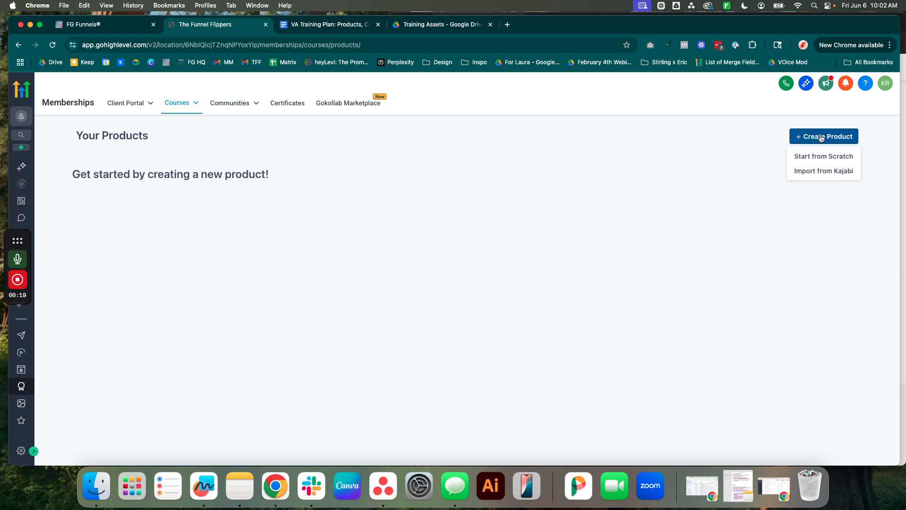
click(805, 157)
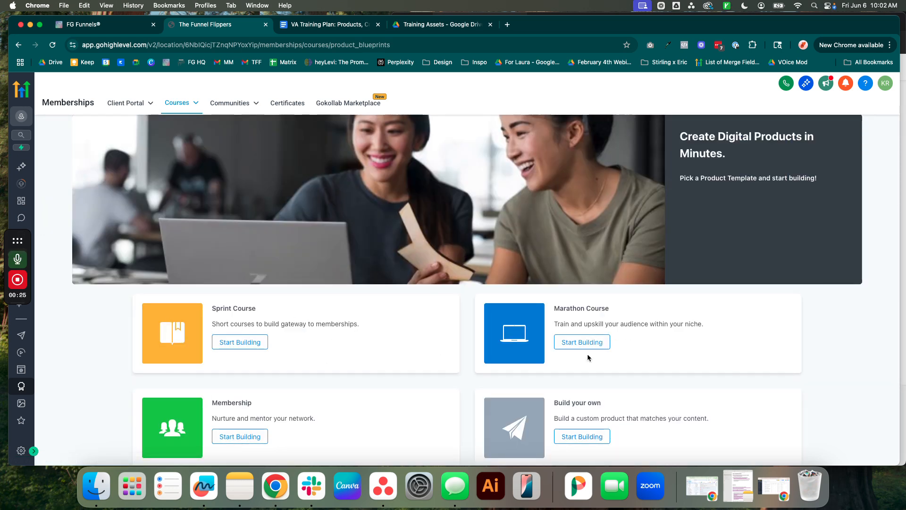
click(596, 434)
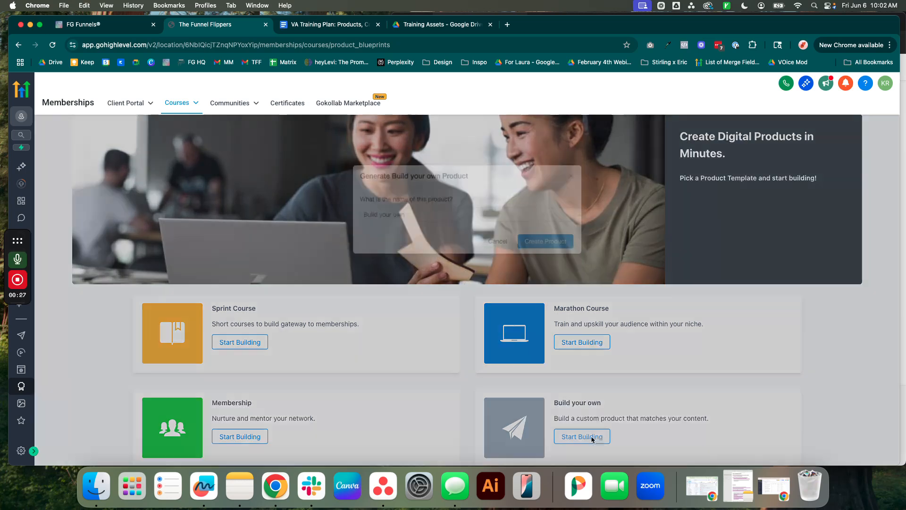
triple_click(418, 219)
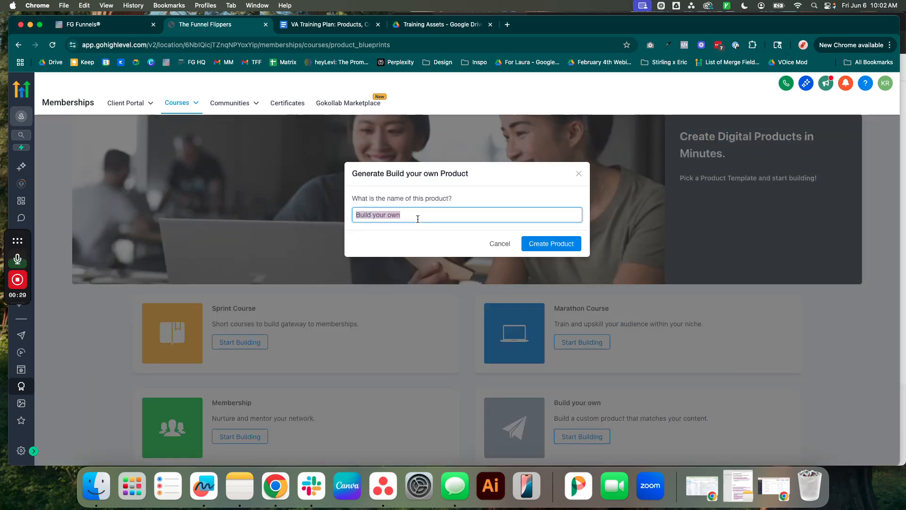
text(Tester Course)
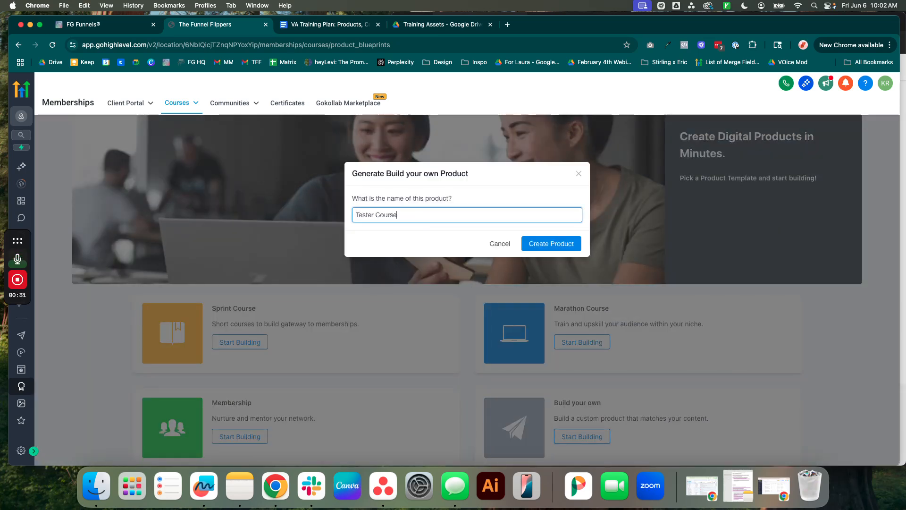
click(538, 244)
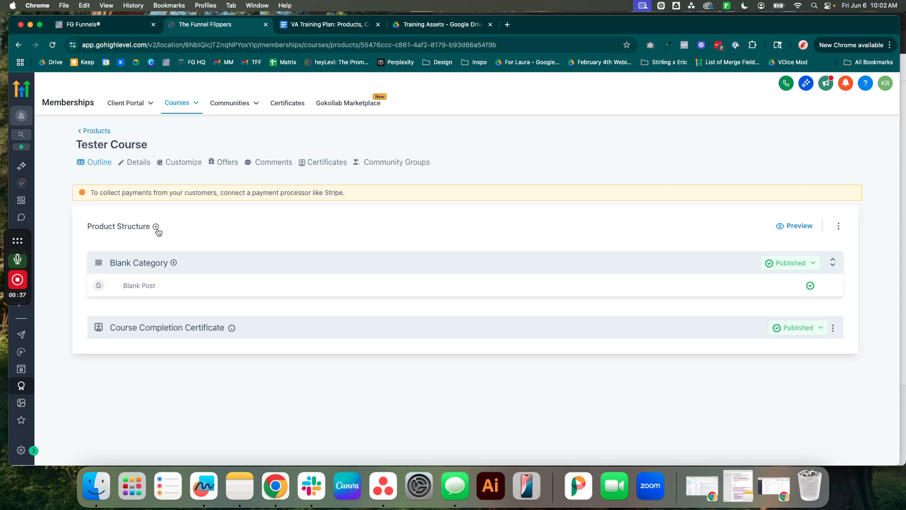
drag(78, 227, 203, 229)
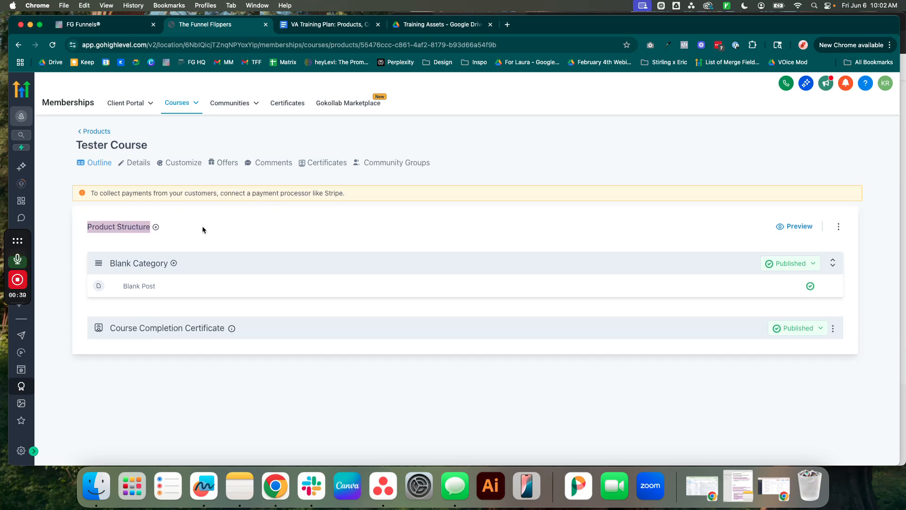
click(212, 405)
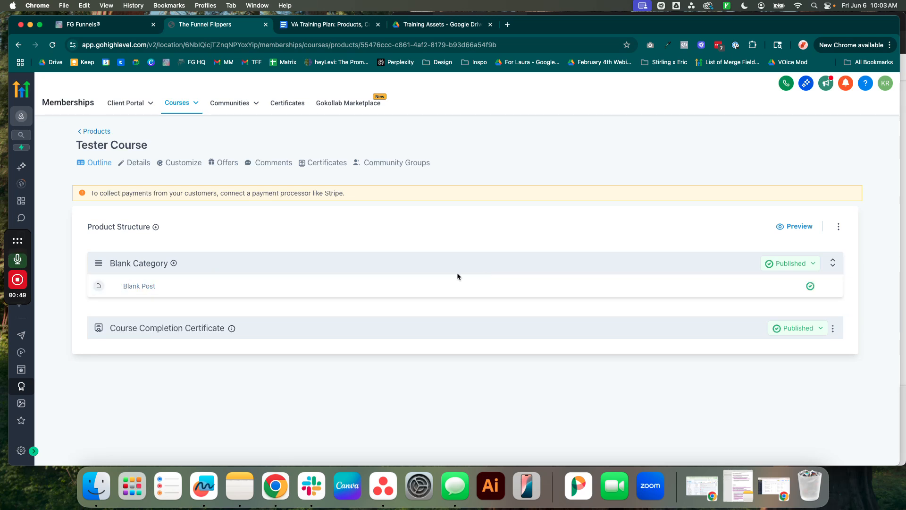
- Rename the blank category in the product structure to "Week 1" and save the category
click(127, 263)
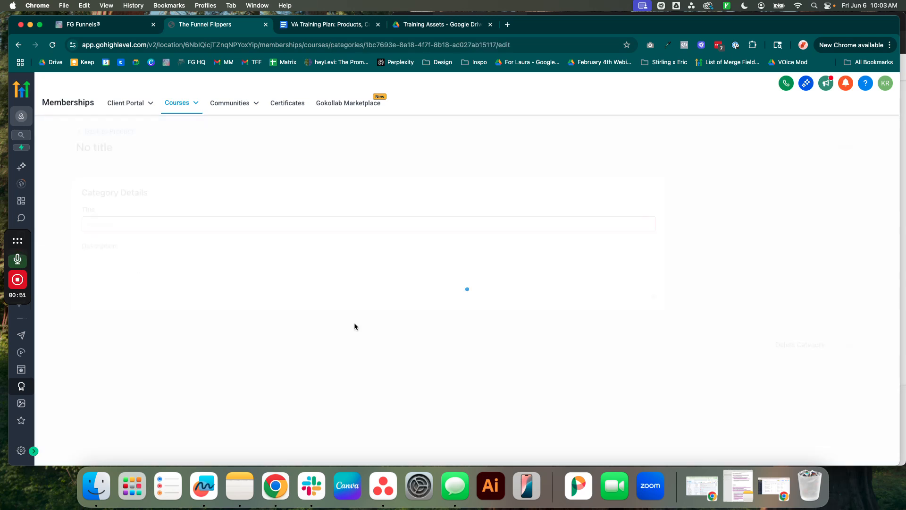
triple_click(193, 224)
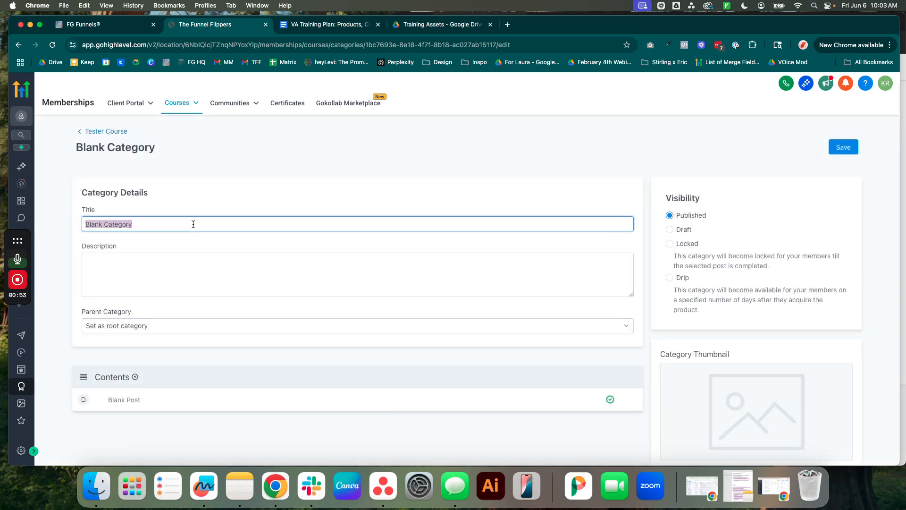
text(Test)
key(BackSpace)
key(BackSpace)
key(BackSpace)
key(BackSpace)
text(We)
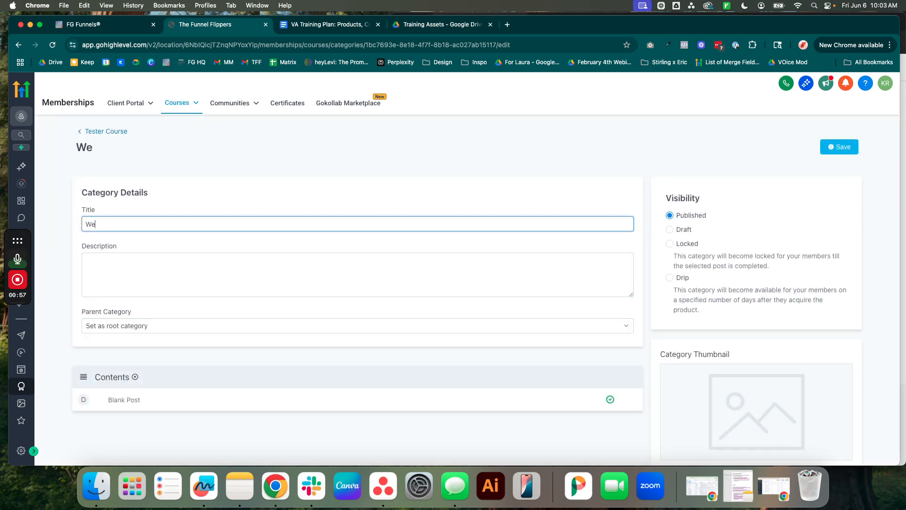
text(ek 1)
click(180, 286)
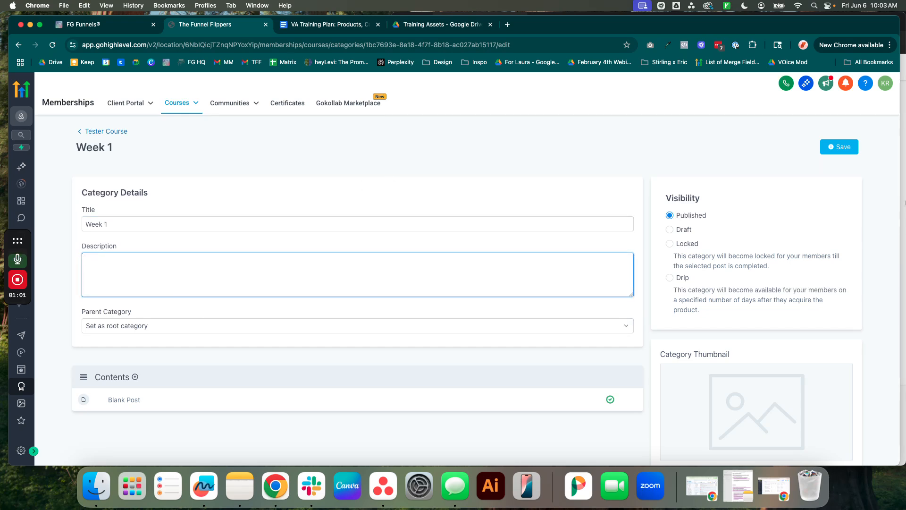
scroll(490, 345, down, 3)
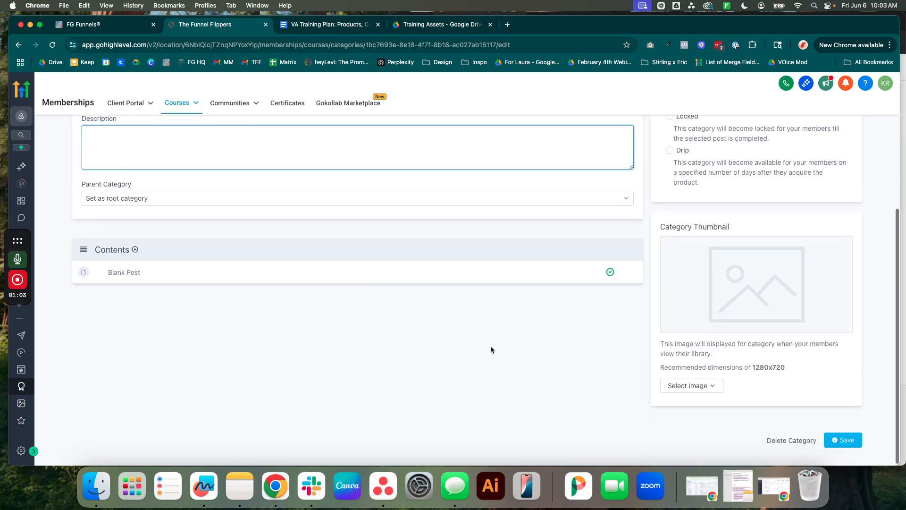
scroll(732, 276, up, 3)
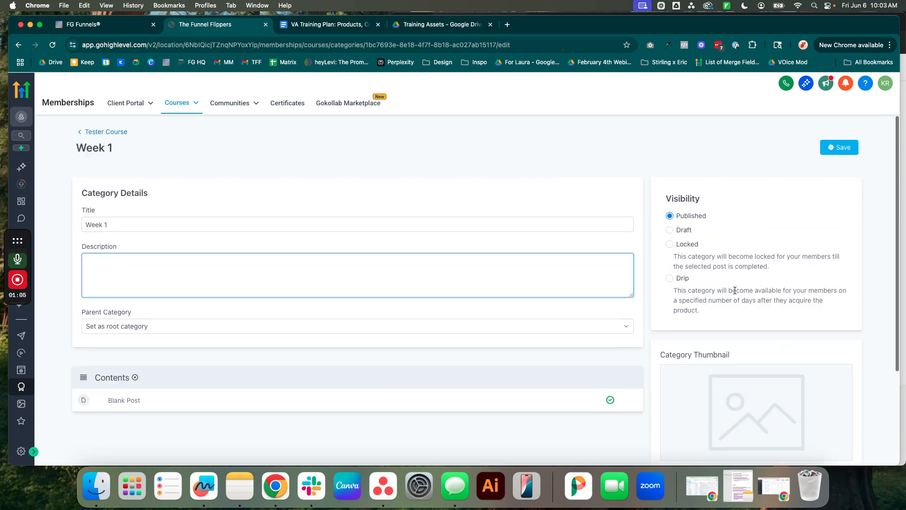
click(840, 147)
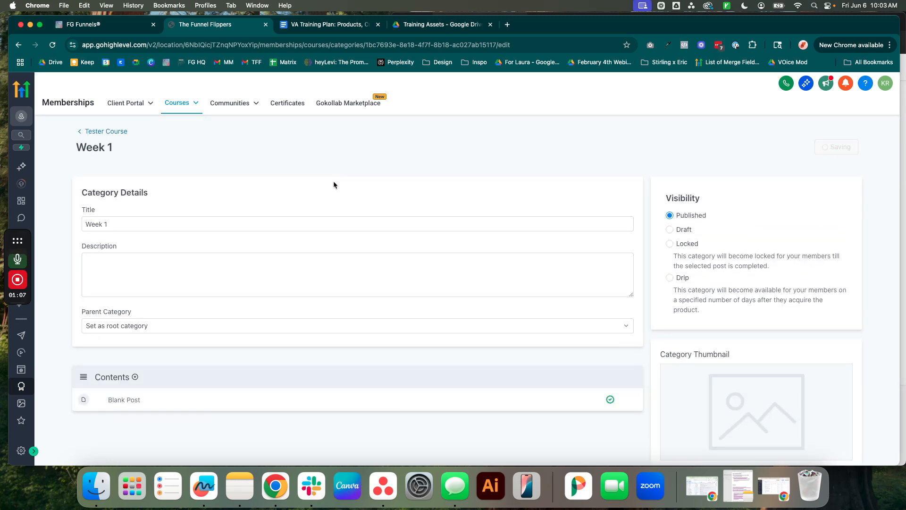
- Go back to the course outline, open the blank post under Week 1 and title it "Lesson 1"
click(101, 130)
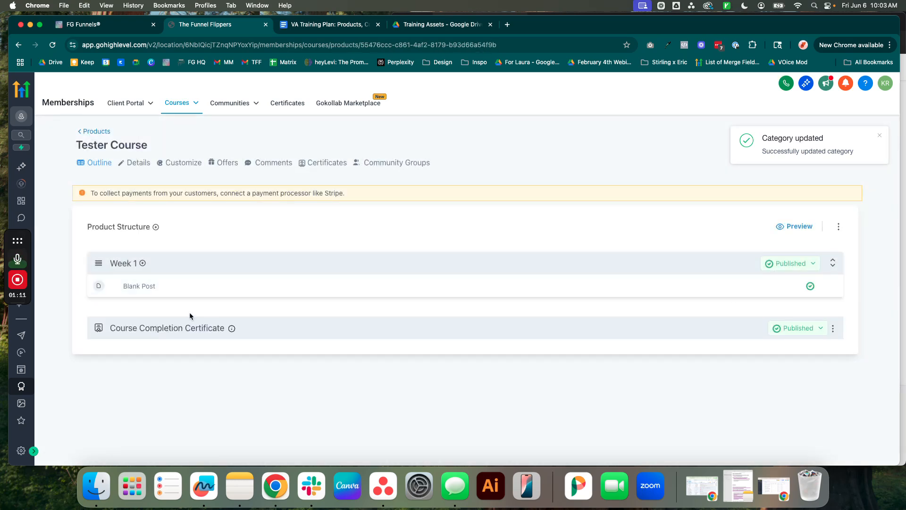
click(140, 288)
triple_click(320, 290)
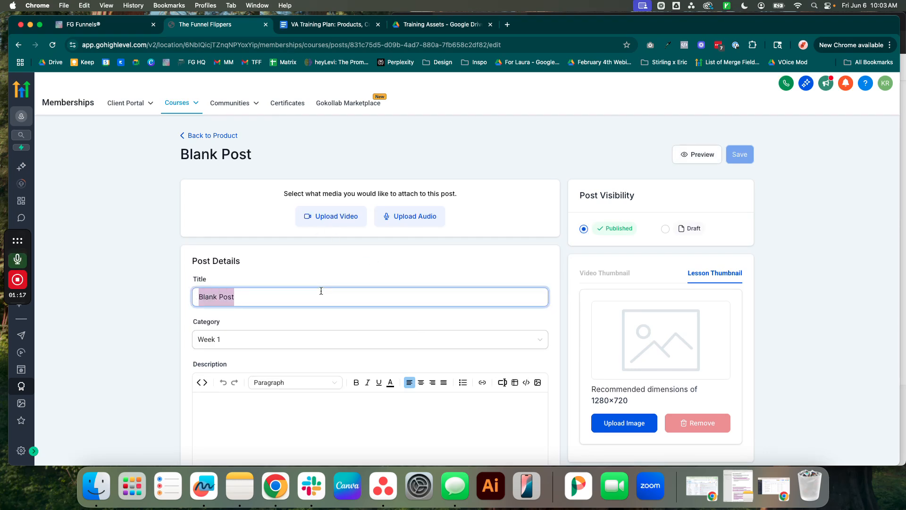
text(Week 1 )
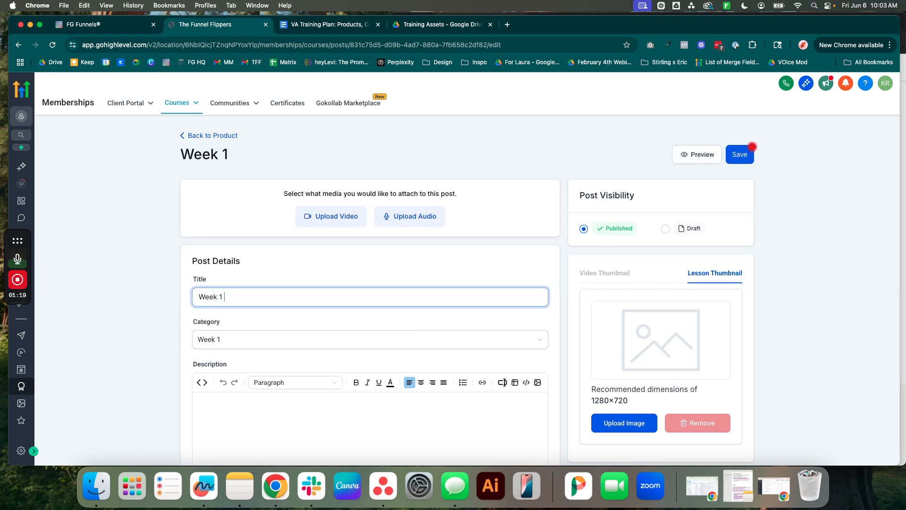
text(Lesson 1)
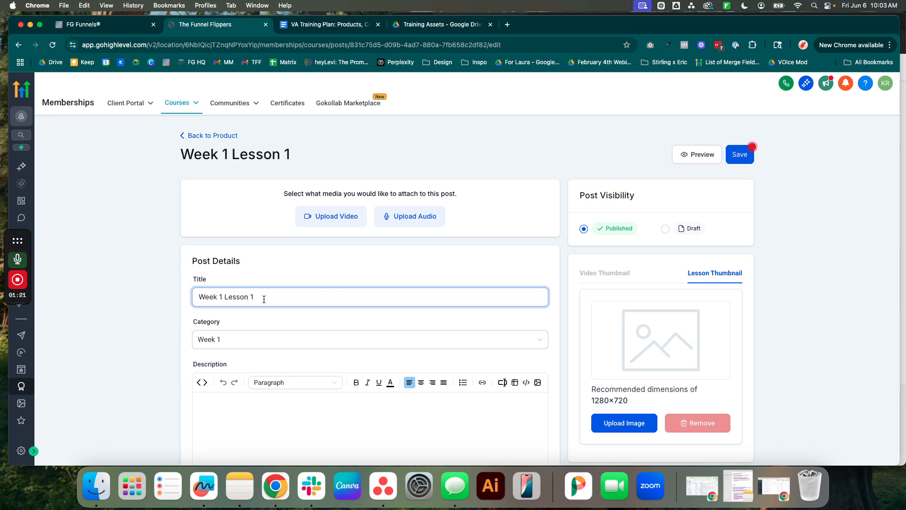
drag(226, 299, 196, 297)
key(BackSpace)
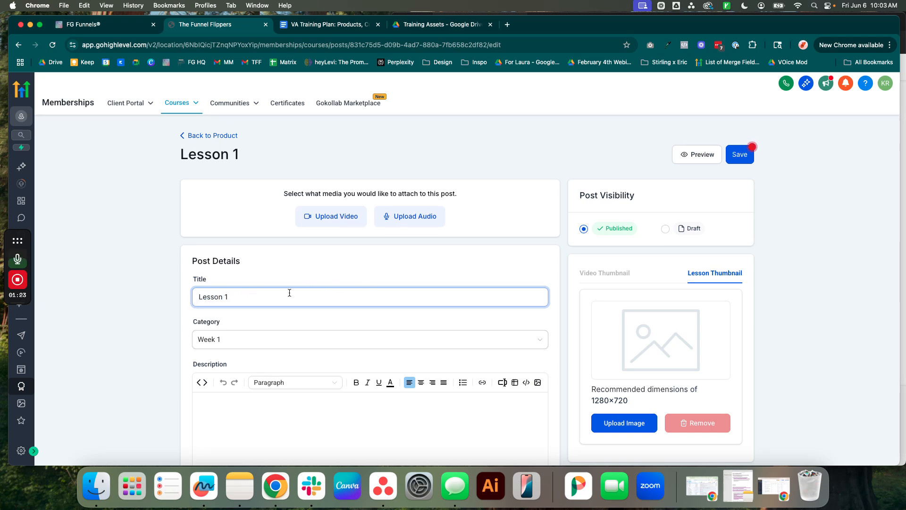
- Keep the lesson in the Week 1 category and enter the description "This is a tester course, this is a test description"
scroll(293, 321, down, 1)
click(293, 325)
click(232, 304)
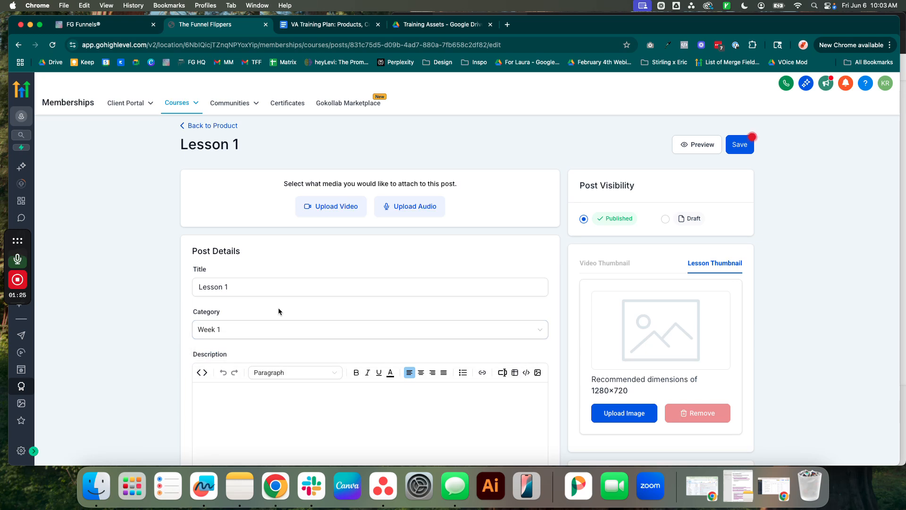
scroll(279, 308, down, 3)
click(284, 342)
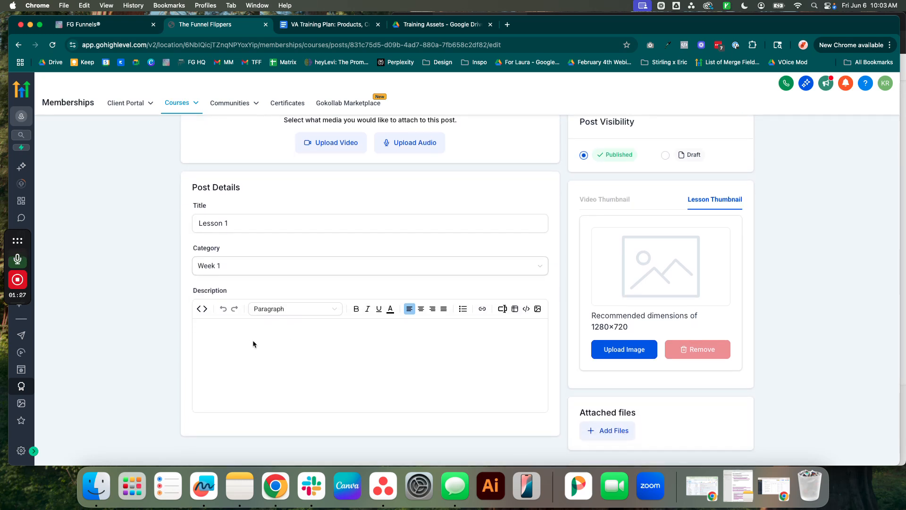
text(This is a tester course, this is a test description)
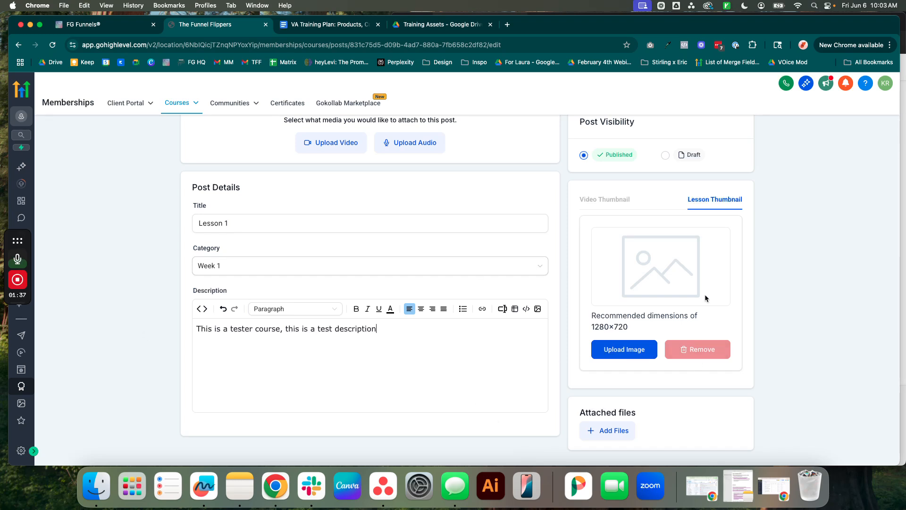
scroll(692, 338, up, 2)
mouse_move(9, 250)
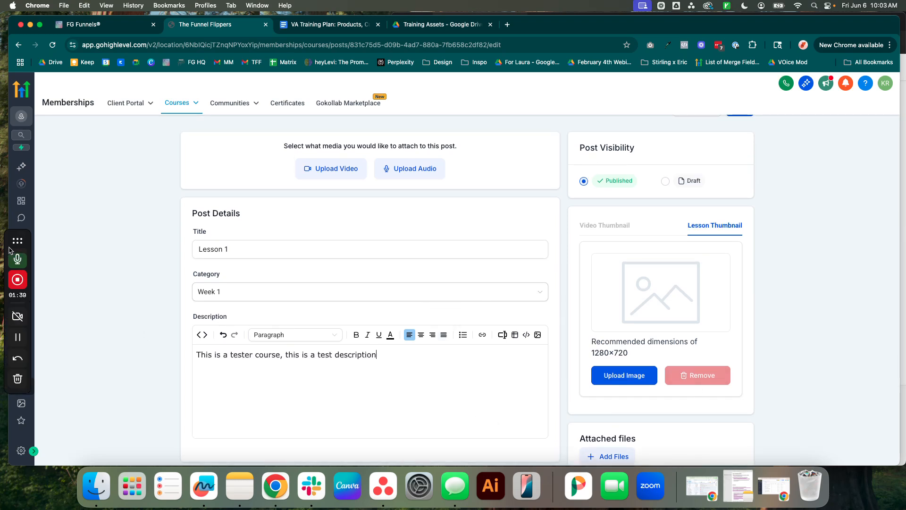
click(18, 338)
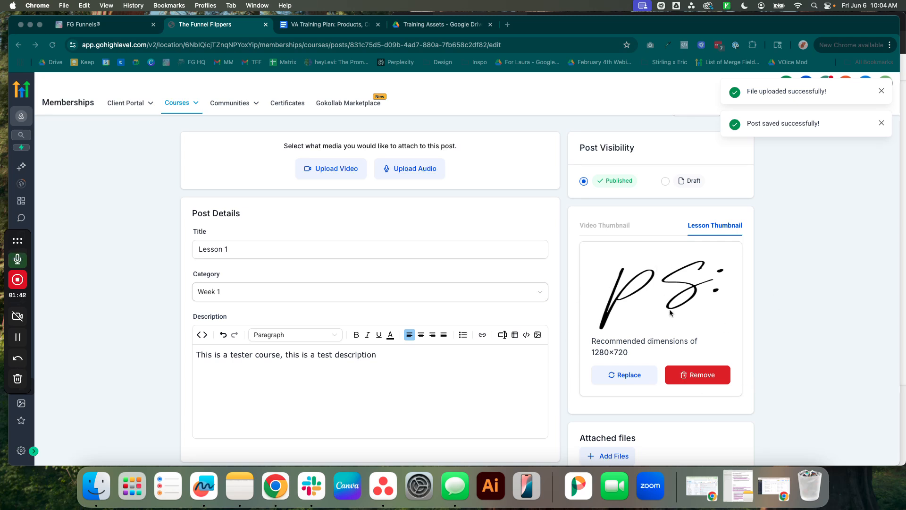
- Upload the video "3 automations you need Ad.mp4" from the Loom Videos folder on the device to Lesson 1
scroll(644, 341, up, 3)
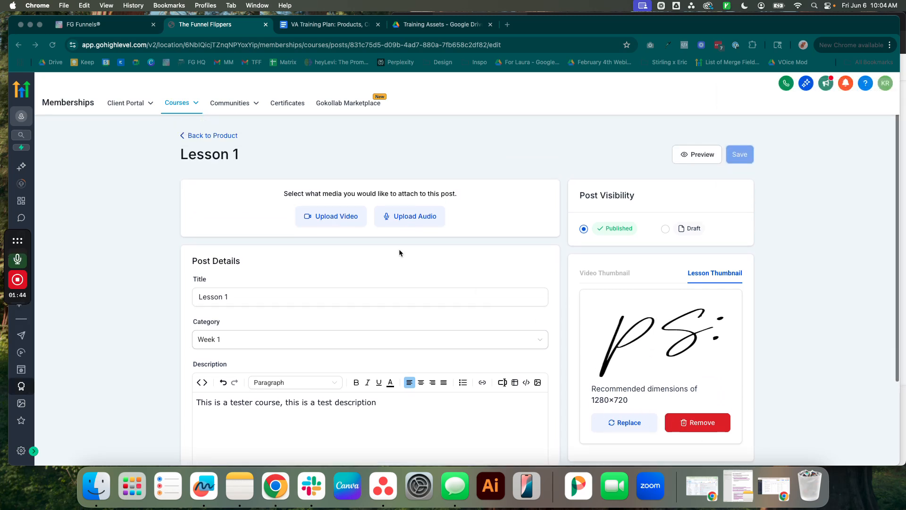
mouse_move(22, 276)
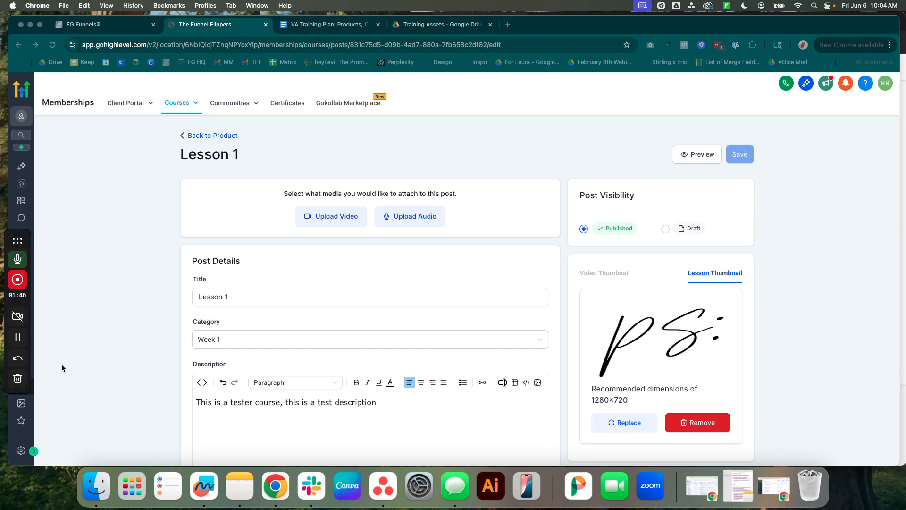
click(340, 221)
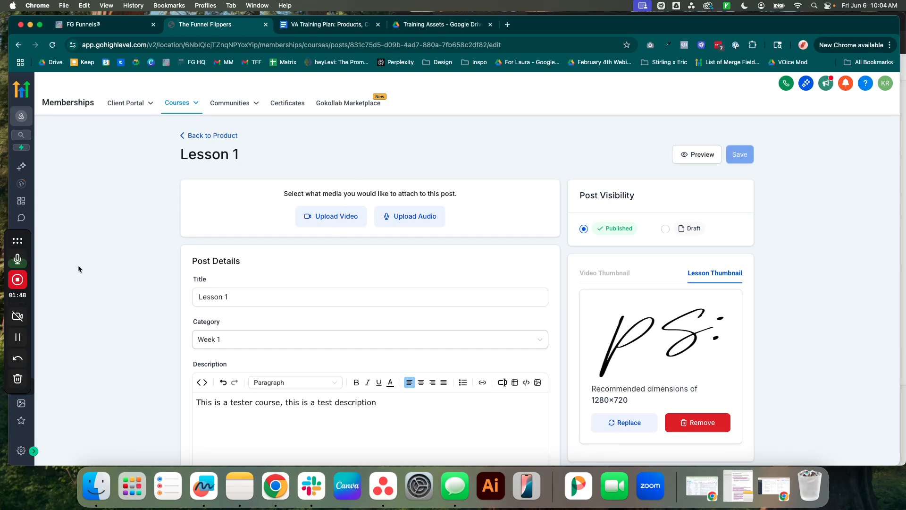
click(352, 223)
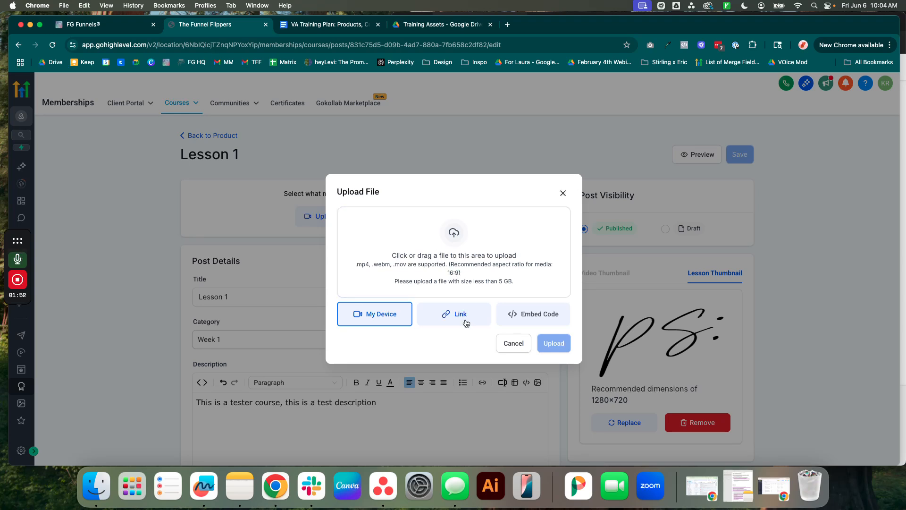
click(18, 338)
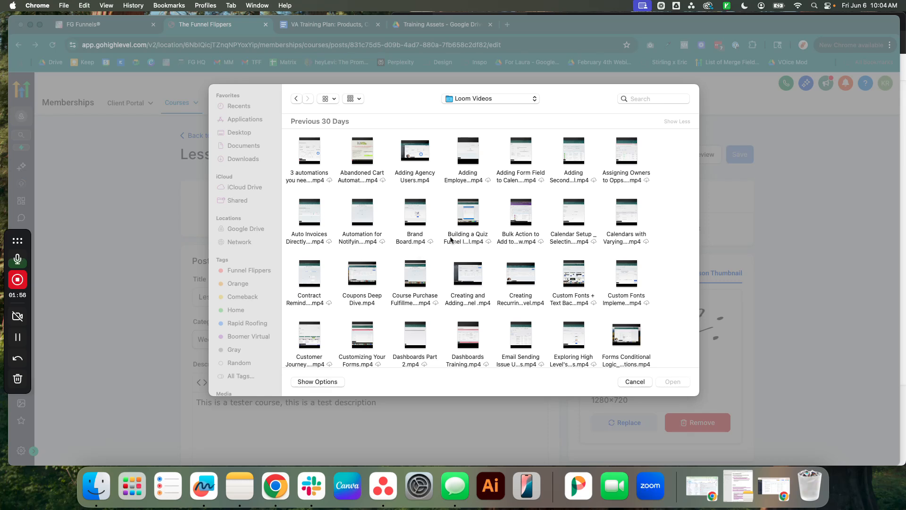
scroll(387, 160, down, 1)
click(306, 153)
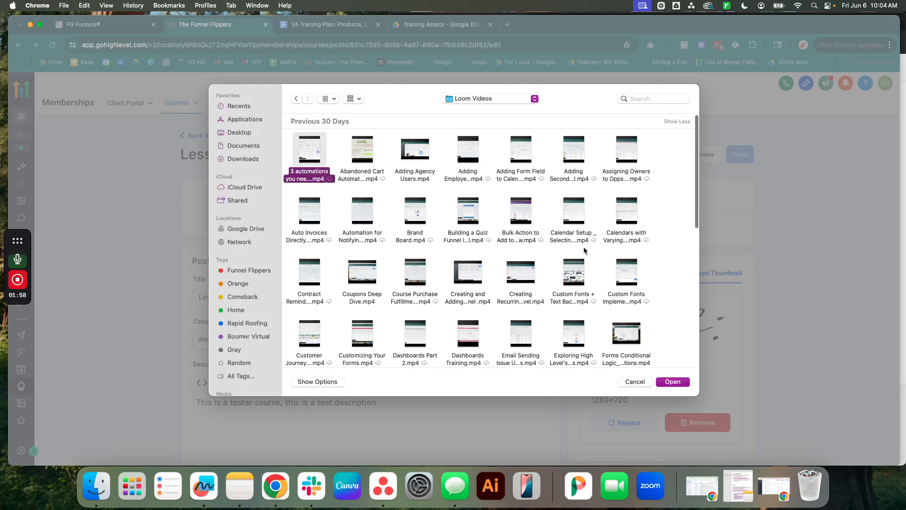
double_click(307, 150)
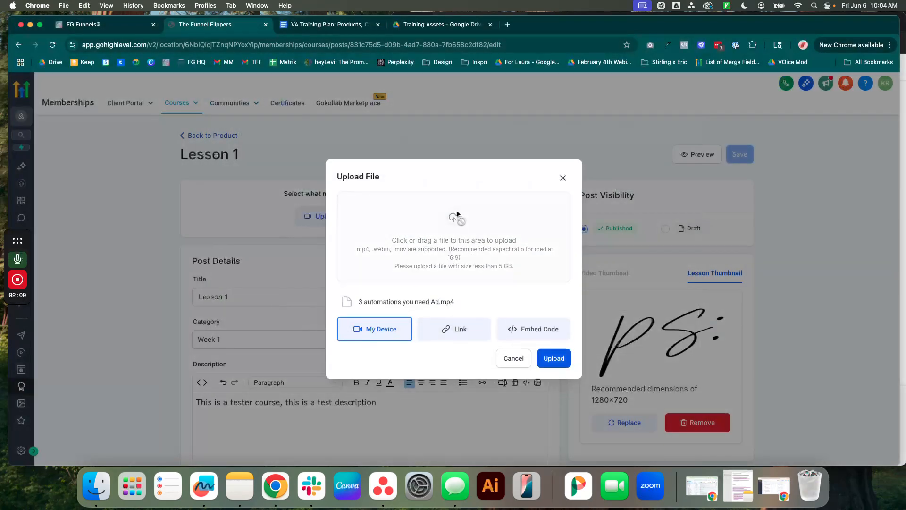
click(554, 365)
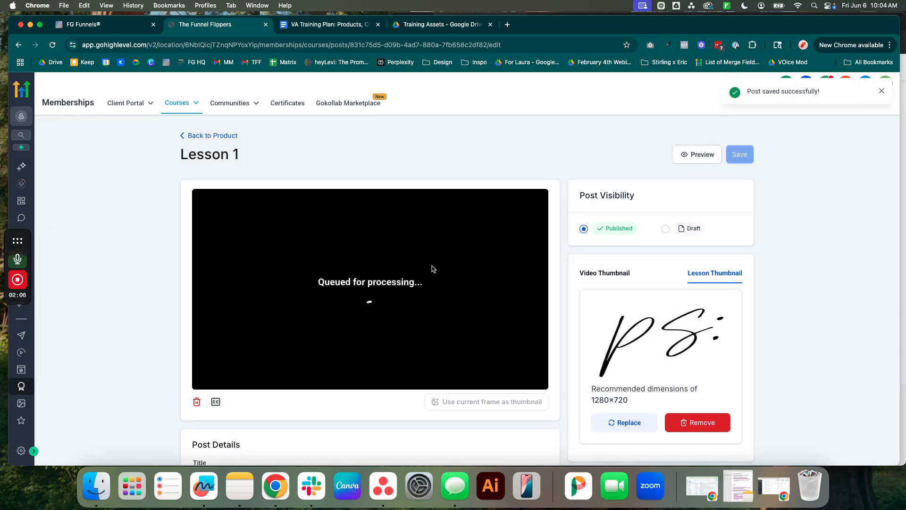
scroll(425, 317, down, 1)
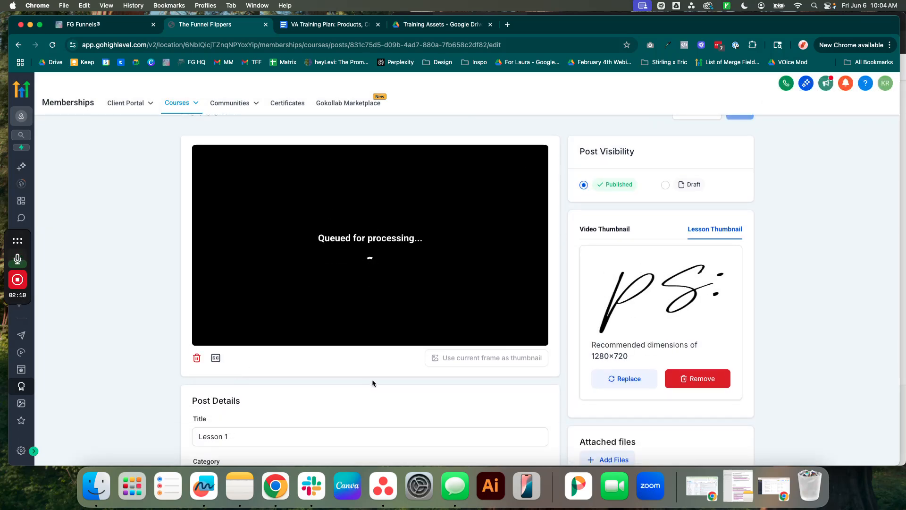
- Review the Lesson 1 post details and uploaded video, open the lesson's preview to check it, and close the preview
scroll(372, 380, down, 1)
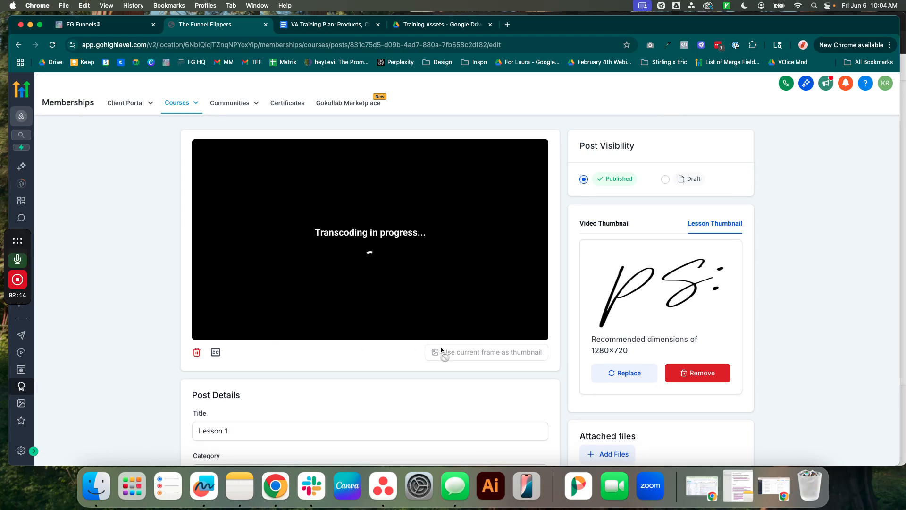
scroll(386, 378, down, 1)
scroll(386, 374, down, 4)
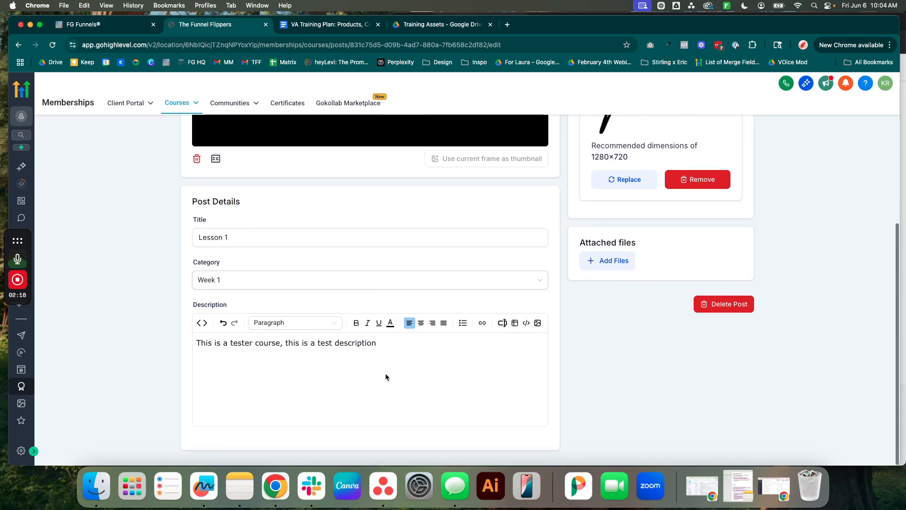
scroll(386, 374, up, 6)
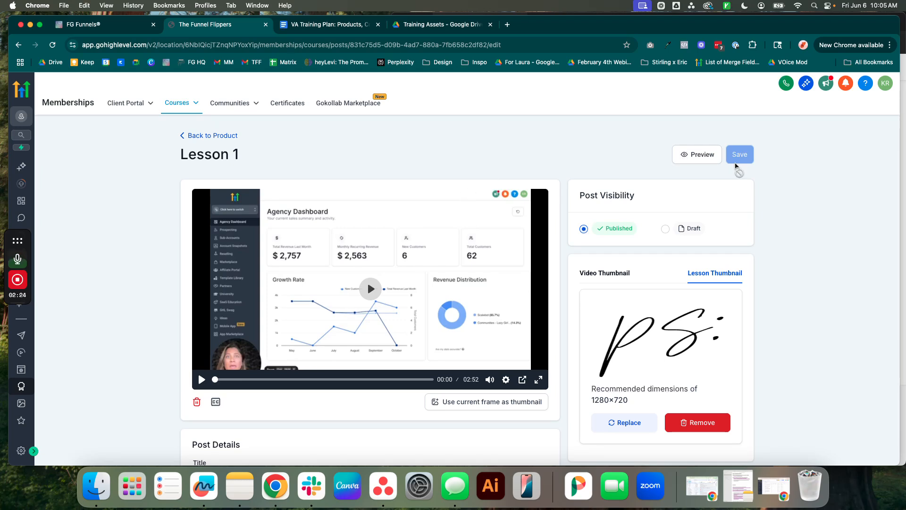
click(702, 154)
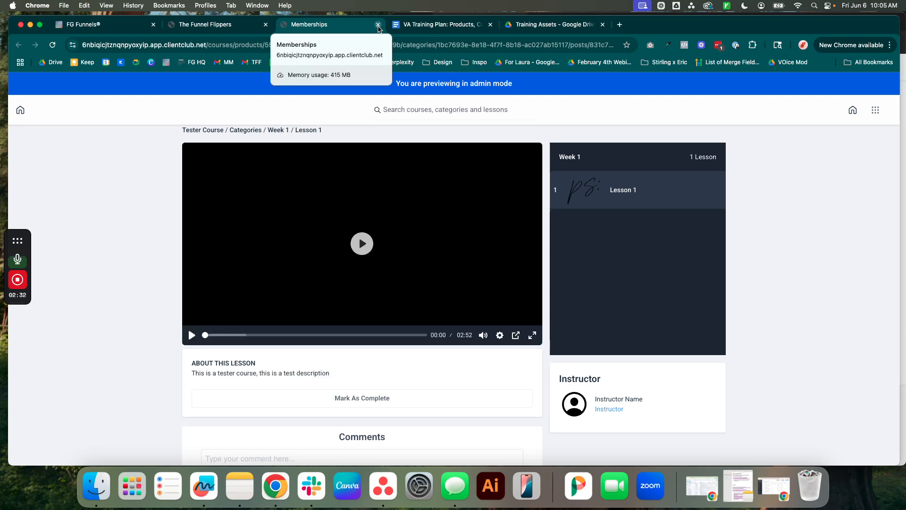
click(378, 25)
- Return to the course outline, add a lesson titled "Lesson 2" under Week 1 and publish it
click(205, 136)
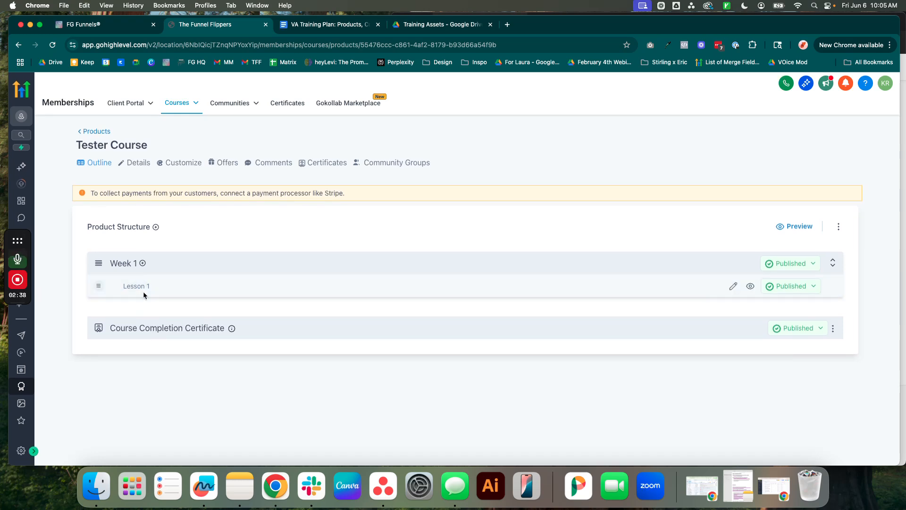
click(142, 265)
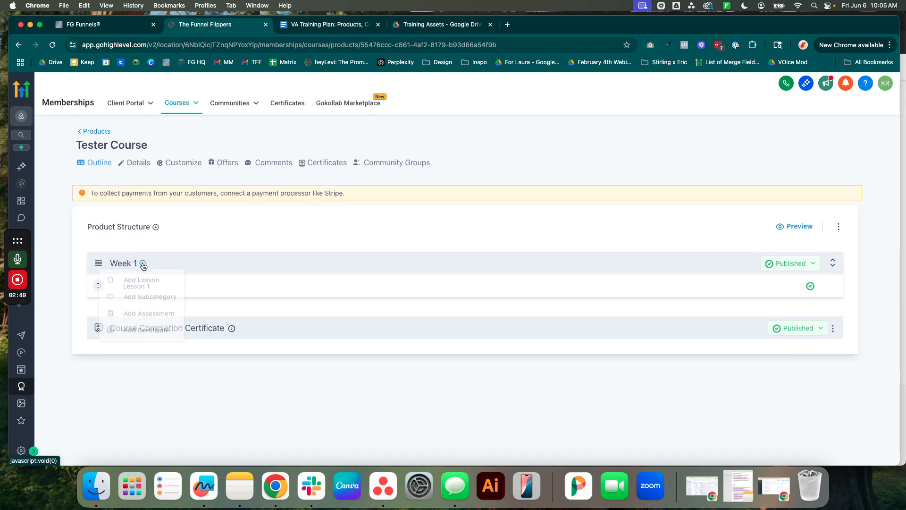
click(144, 280)
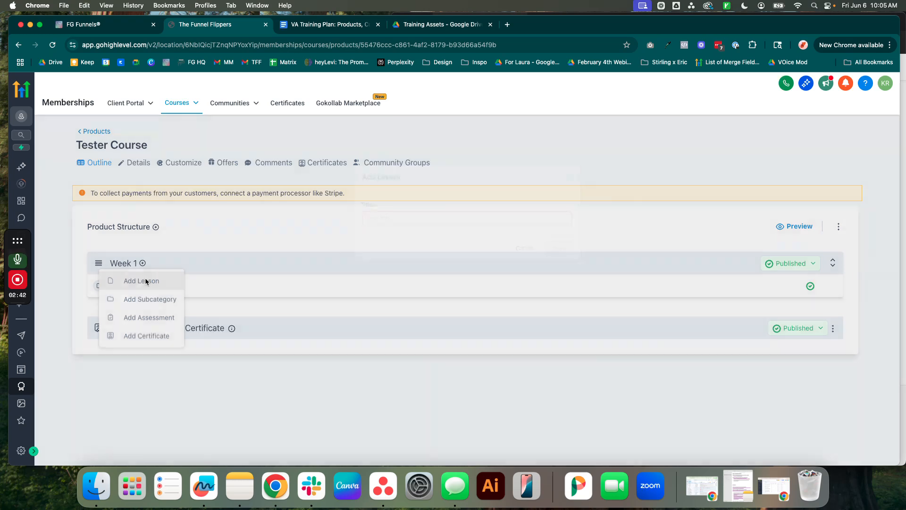
click(391, 219)
text(Lesson 2)
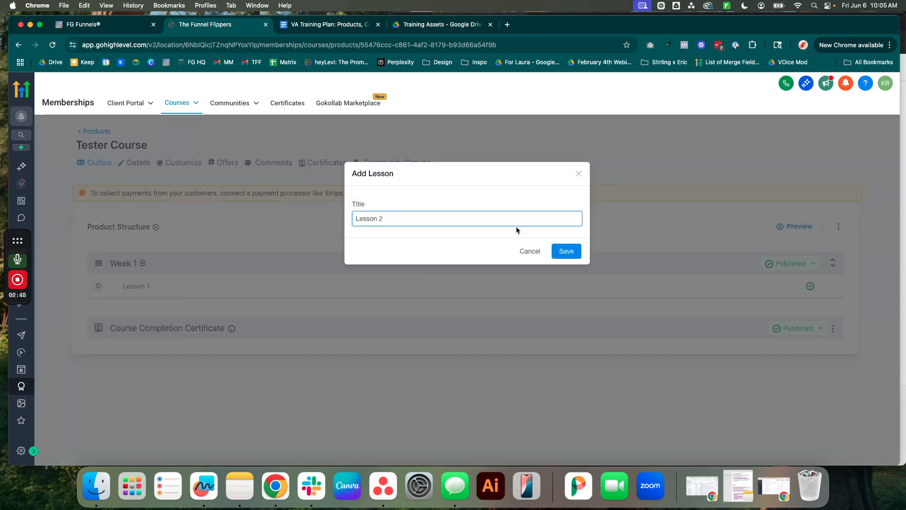
click(566, 251)
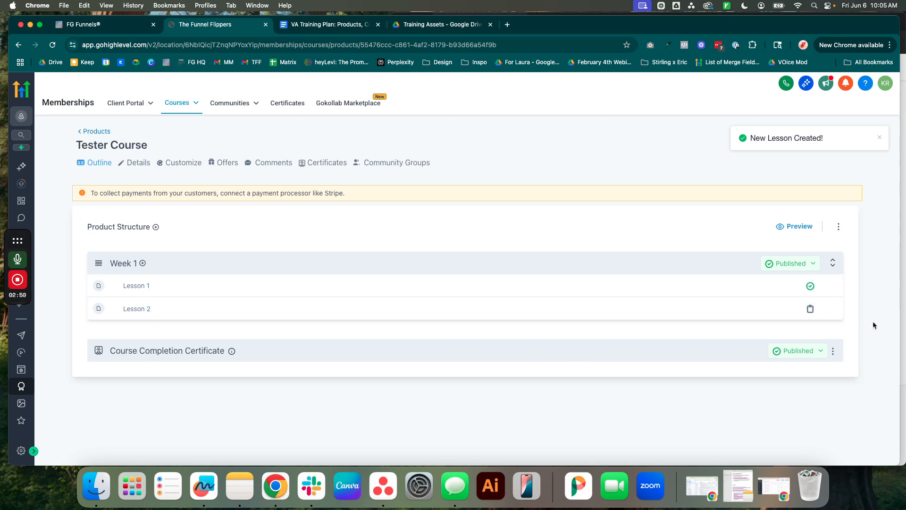
click(802, 309)
click(786, 328)
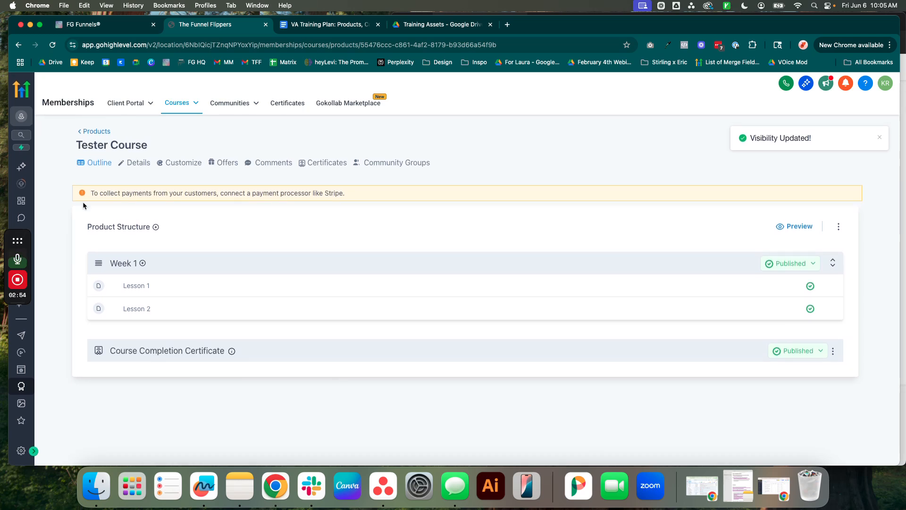
- Create a new category titled "Week 2" in the product structure
click(155, 227)
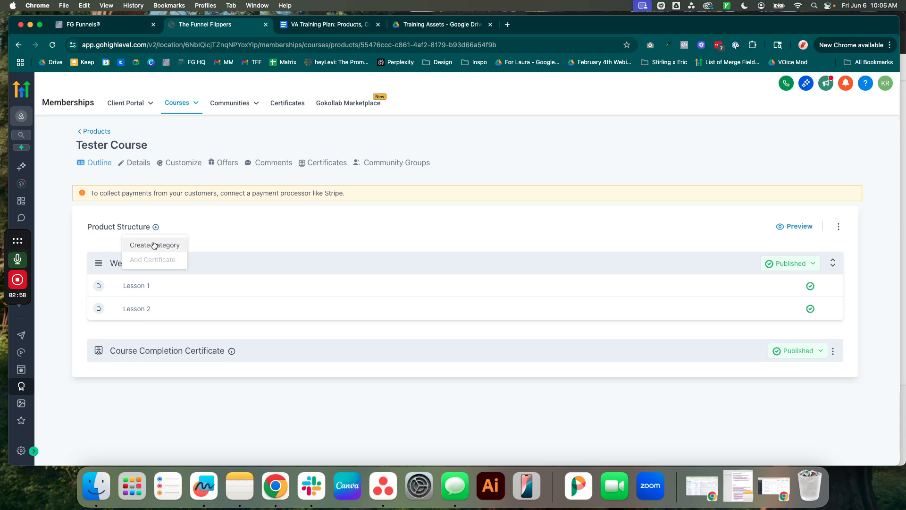
click(154, 244)
text(Week 2)
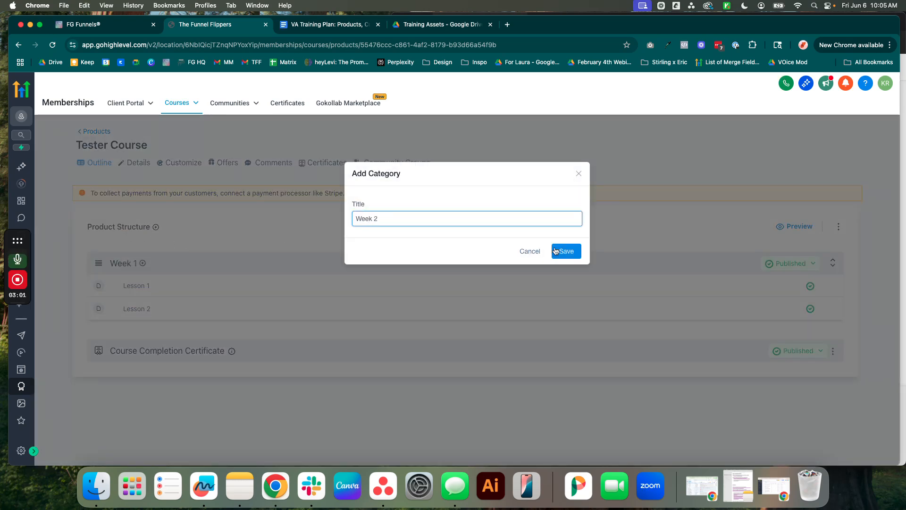
click(556, 251)
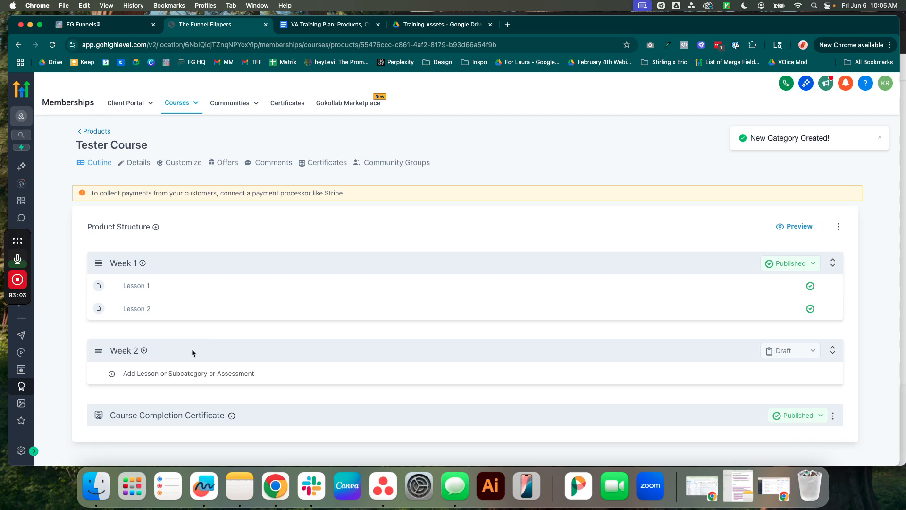
- Add a lesson titled "Lesson 1" under the Week 2 category
click(178, 374)
click(194, 394)
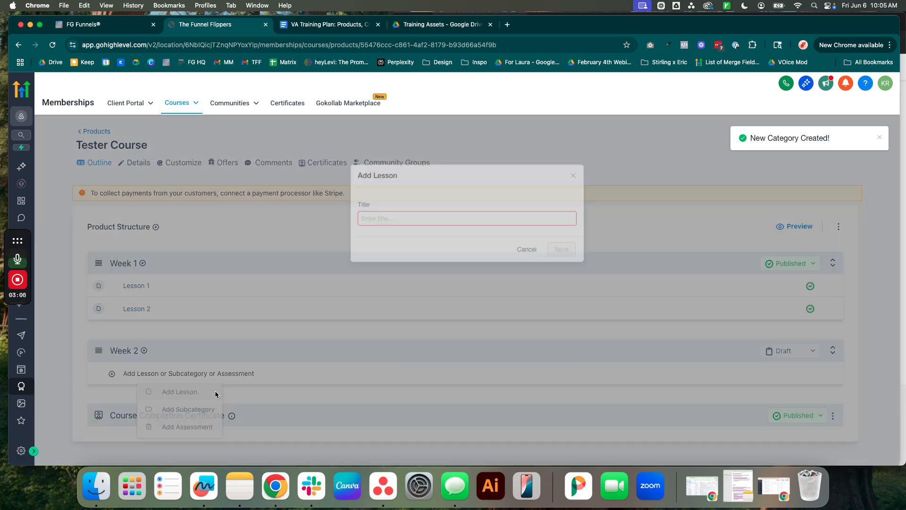
text(Lesson 1)
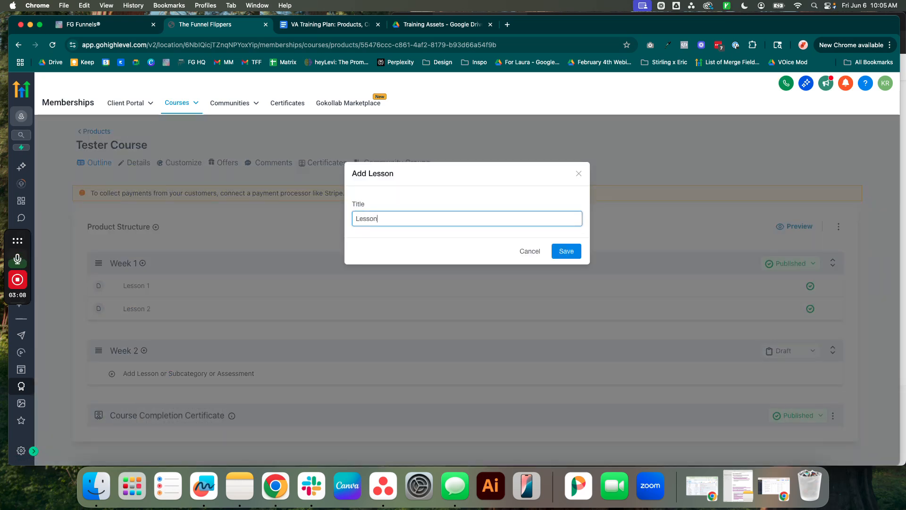
click(567, 252)
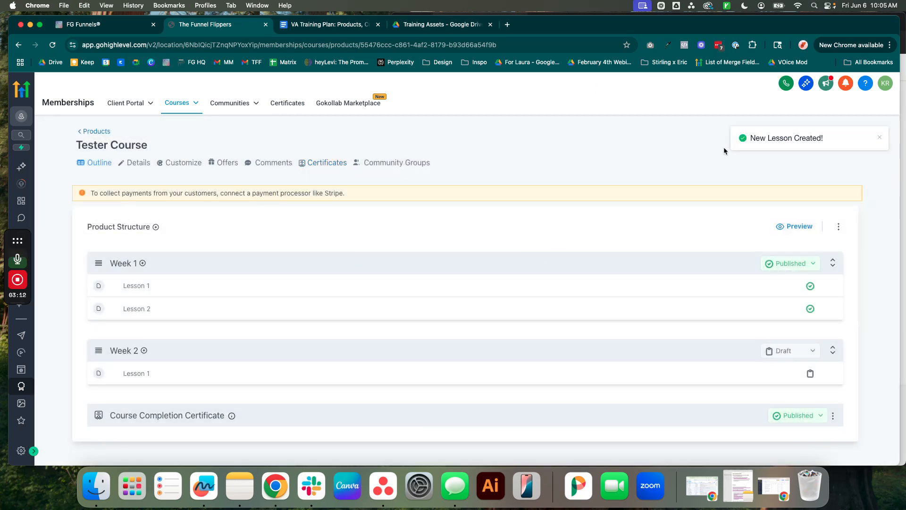
- Set both the Week 2 category and its Lesson 1 to Published
click(781, 351)
click(775, 371)
click(810, 375)
click(787, 394)
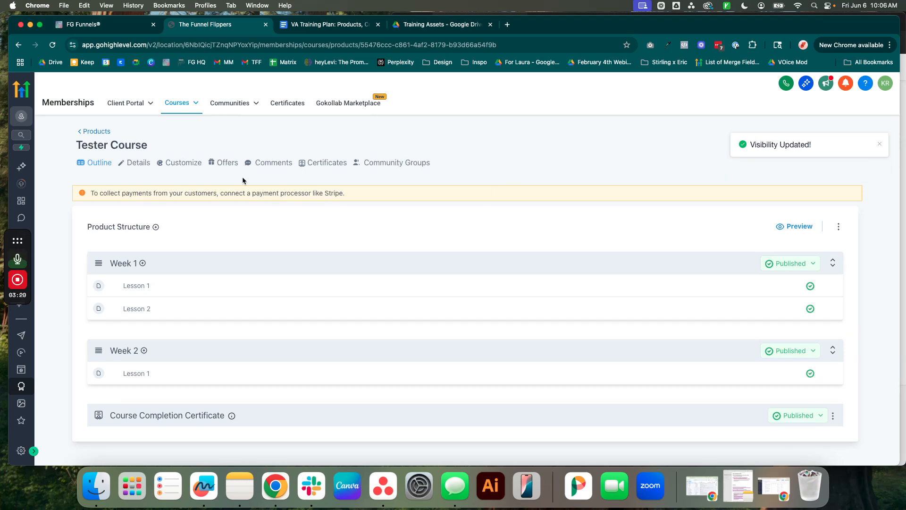
- Browse the system templates for customizing the course theme and preview the Classic Theme's course home page
click(184, 163)
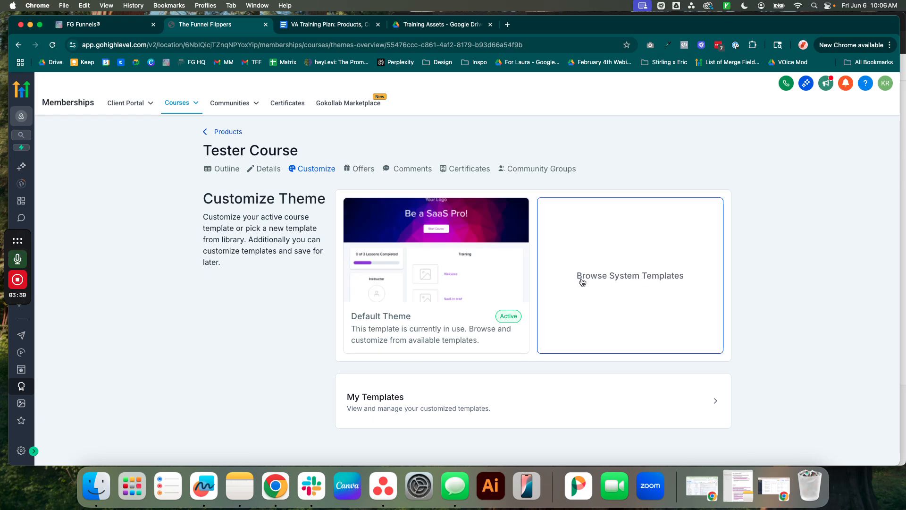
click(607, 284)
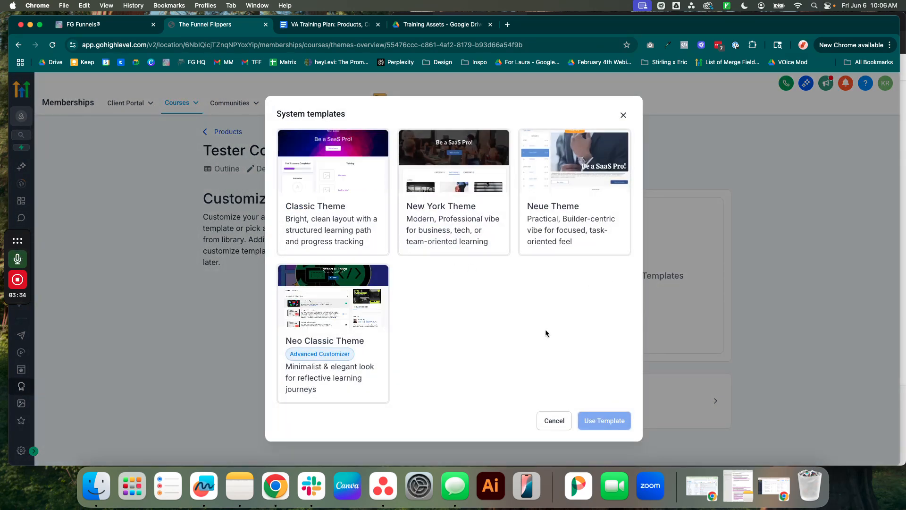
mouse_move(599, 251)
mouse_move(412, 184)
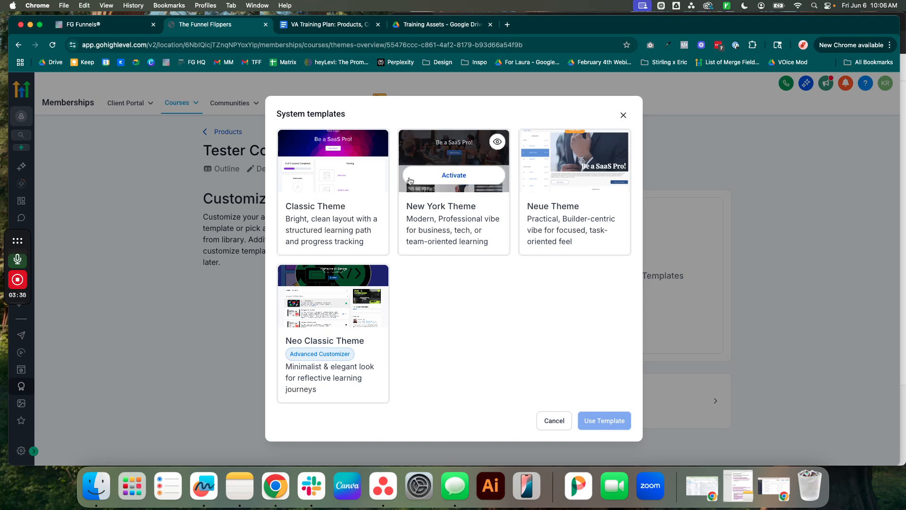
mouse_move(369, 146)
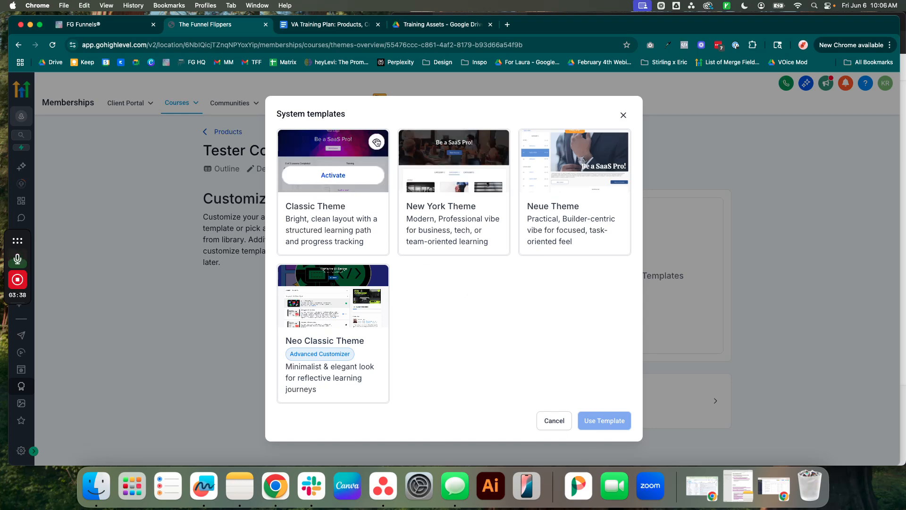
click(377, 143)
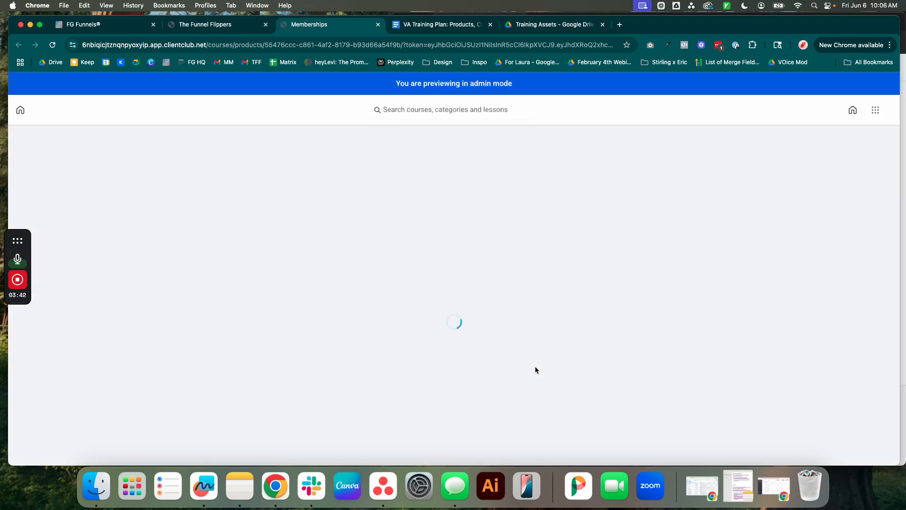
scroll(792, 366, down, 5)
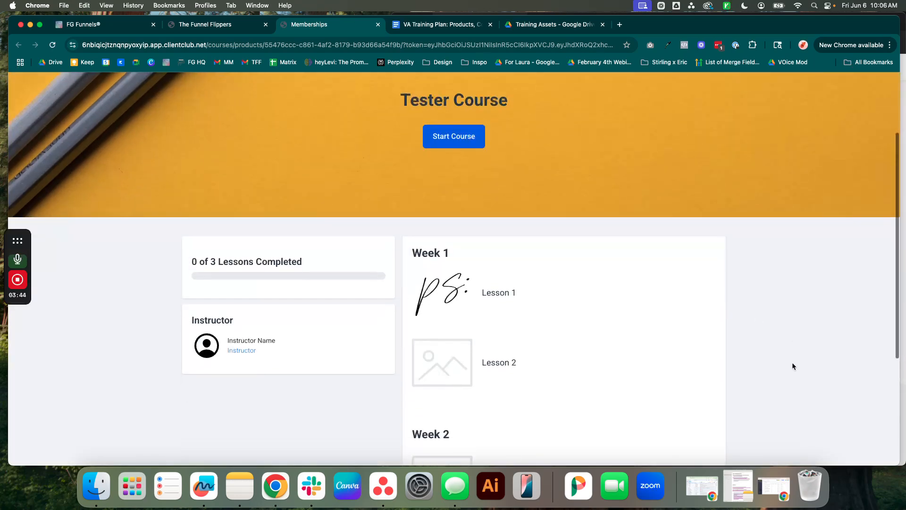
scroll(513, 386, down, 2)
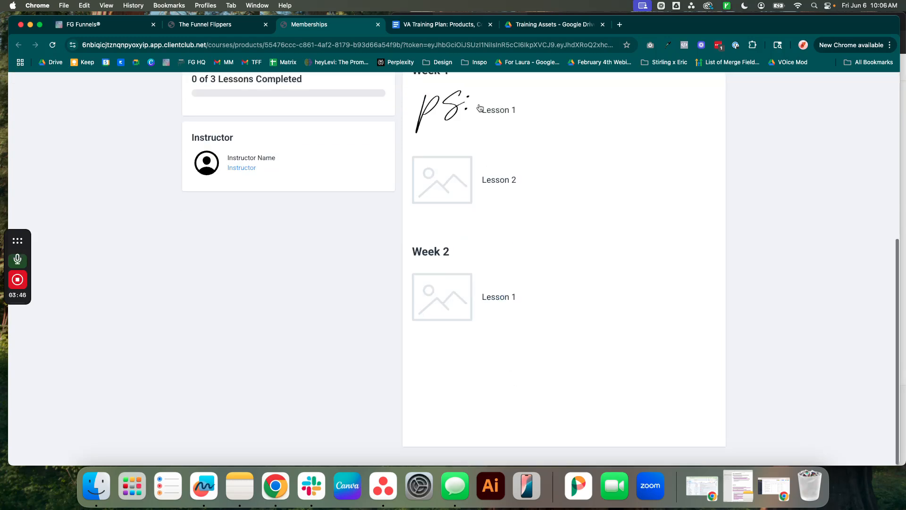
scroll(475, 375, up, 5)
scroll(475, 372, up, 3)
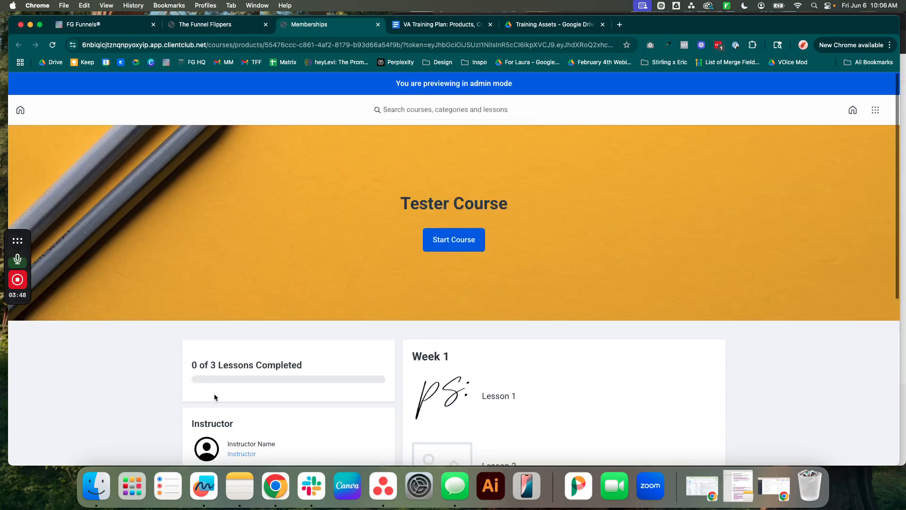
- Start the course in the Classic Theme preview, look over the lesson page layout and close the preview
click(455, 238)
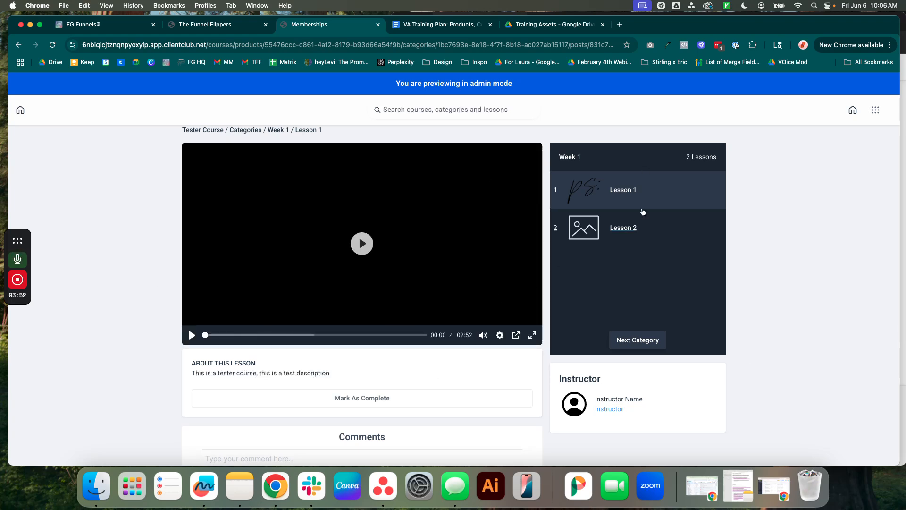
scroll(579, 390, down, 3)
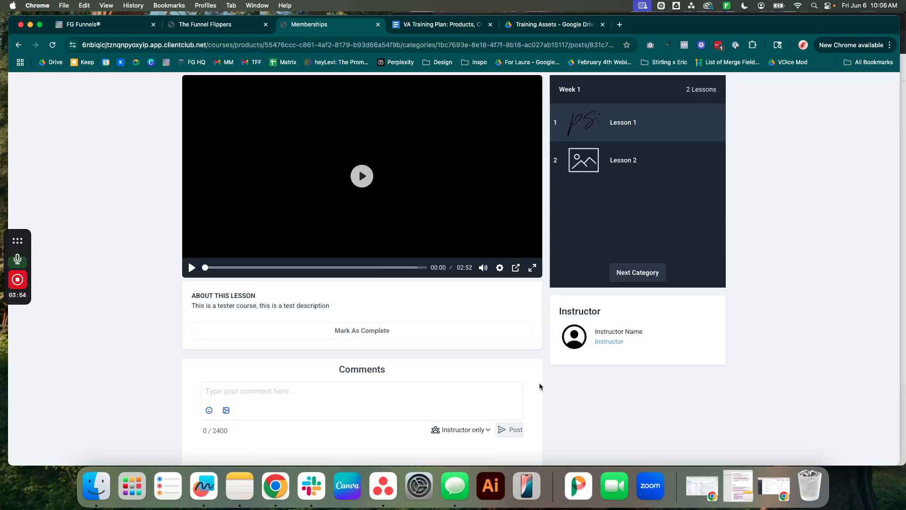
scroll(548, 426, up, 3)
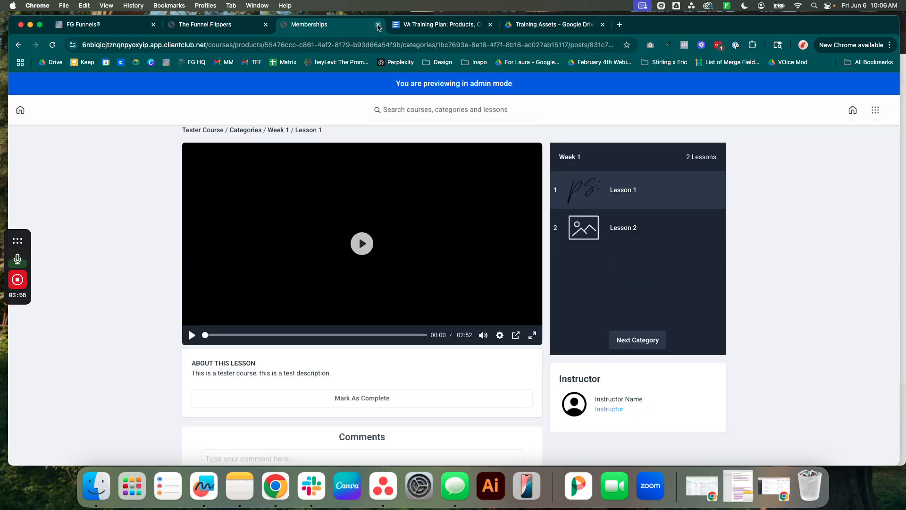
click(378, 24)
- Preview the New York Theme's course home page and show its Week 2 lessons
click(497, 142)
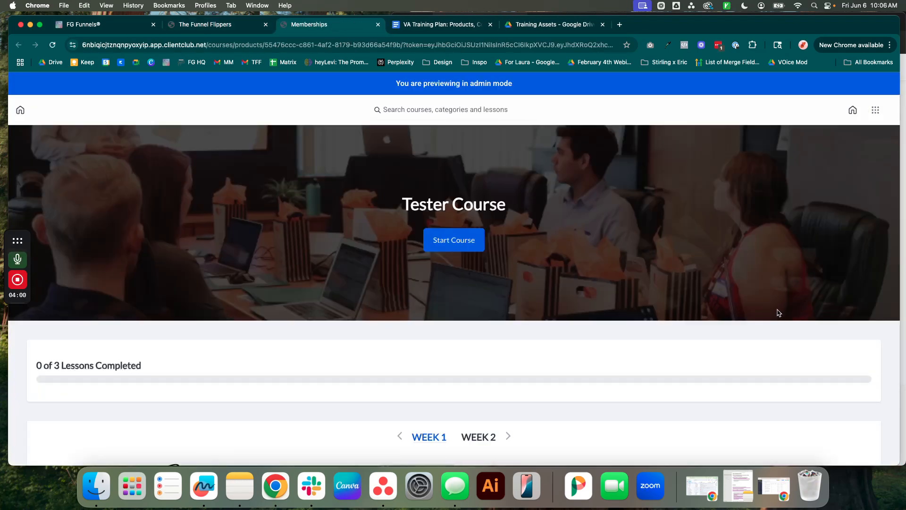
scroll(777, 332, down, 5)
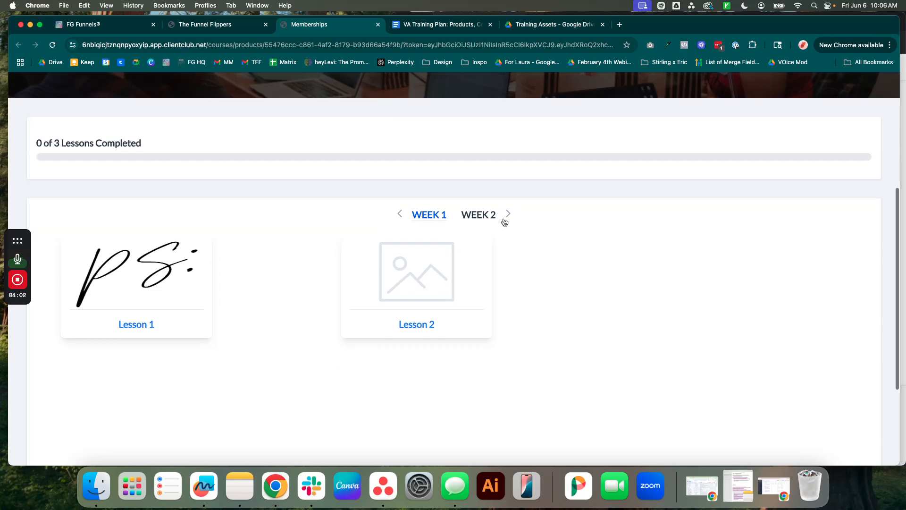
click(480, 216)
scroll(692, 306, down, 2)
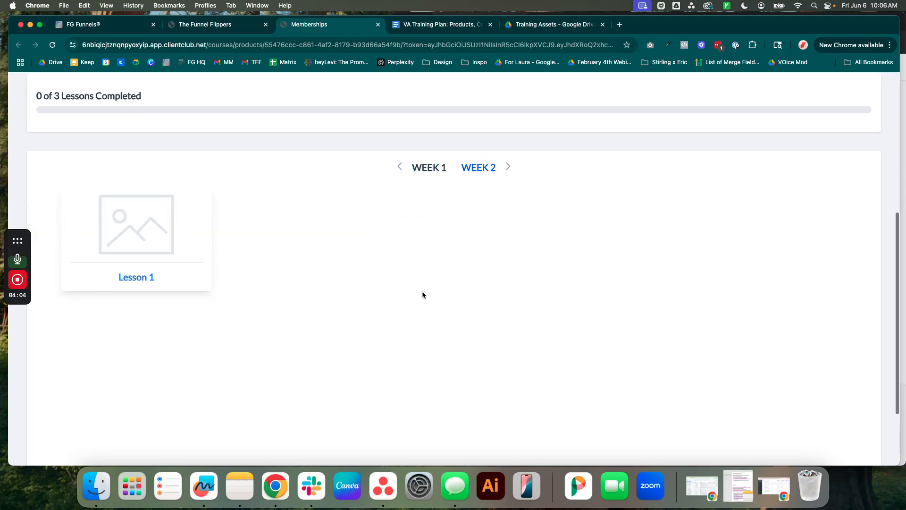
- Open Week 2's Lesson 1 in the New York Theme preview, examine the page layout and close the preview
click(135, 278)
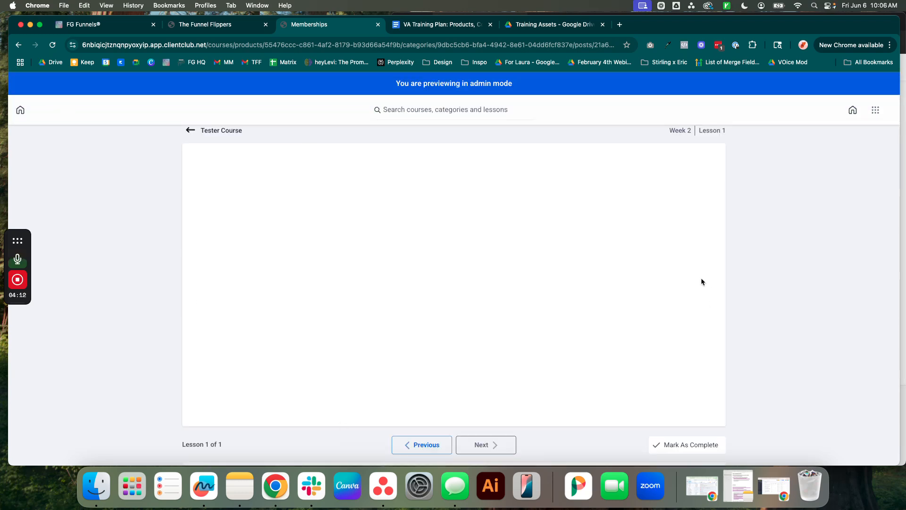
scroll(640, 296, down, 5)
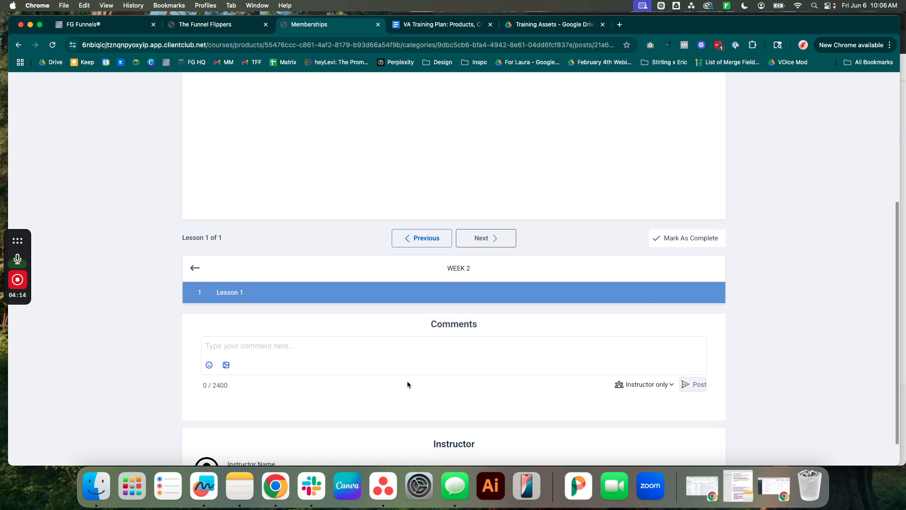
scroll(425, 380, down, 2)
scroll(505, 396, up, 6)
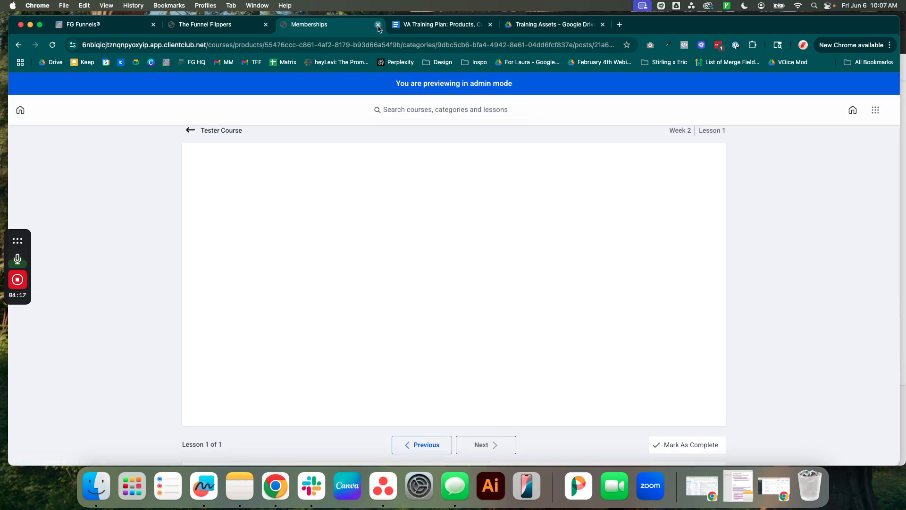
click(378, 24)
- Preview the Neue Theme, collapse its Week 1 and Week 2 lesson lists, look over the lesson page and close the preview
click(616, 142)
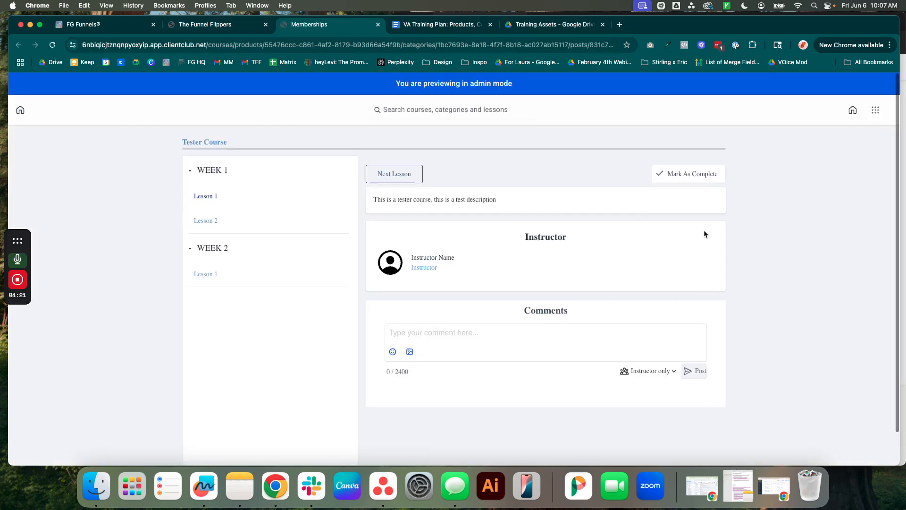
click(205, 173)
click(236, 200)
click(228, 205)
scroll(505, 401, down, 1)
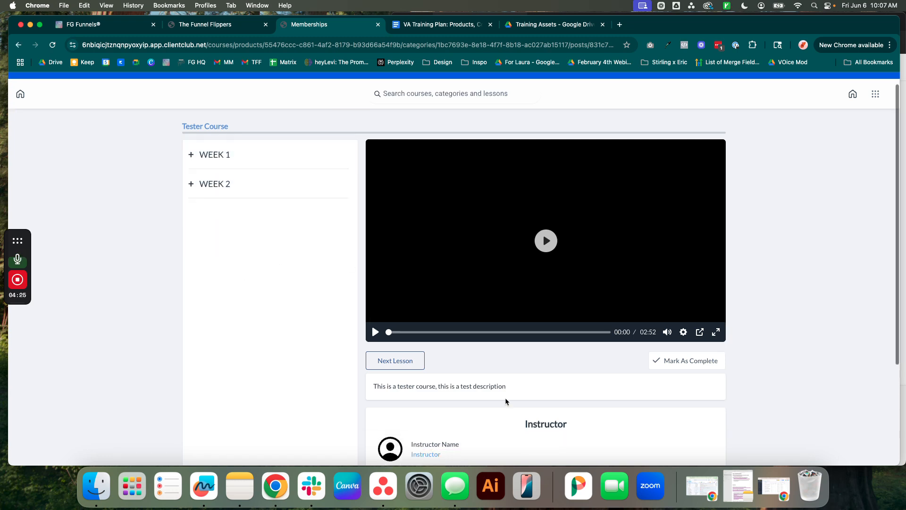
scroll(505, 397, down, 3)
scroll(506, 397, up, 5)
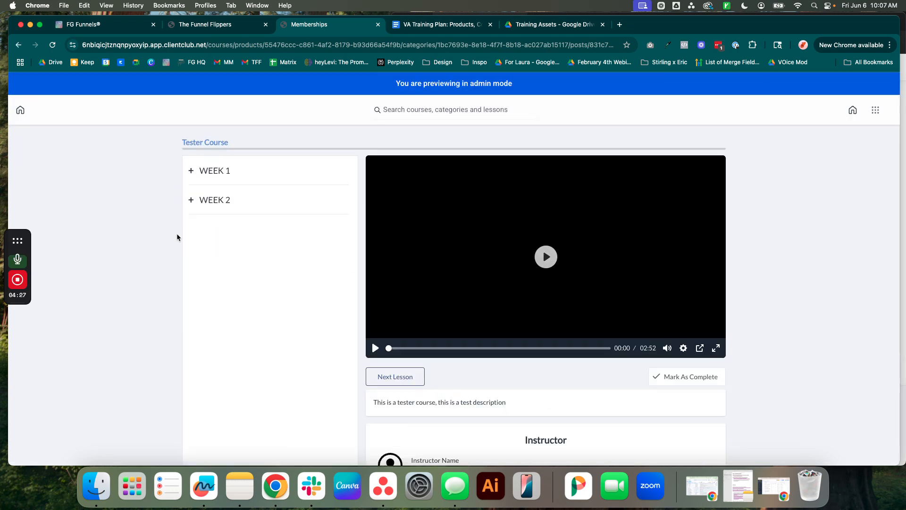
click(378, 24)
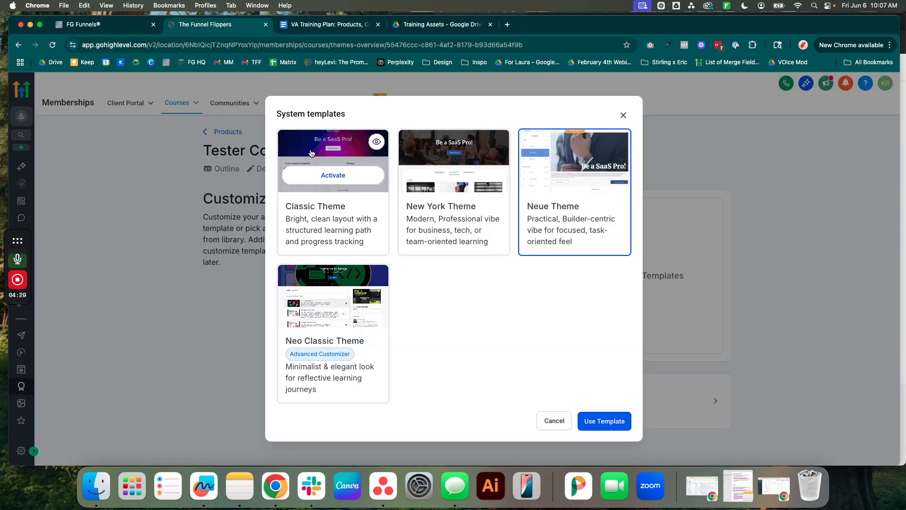
- Preview the Neo Classic Theme's course home page and expand its Week 1 and Week 2 lesson lists
mouse_move(367, 303)
click(377, 276)
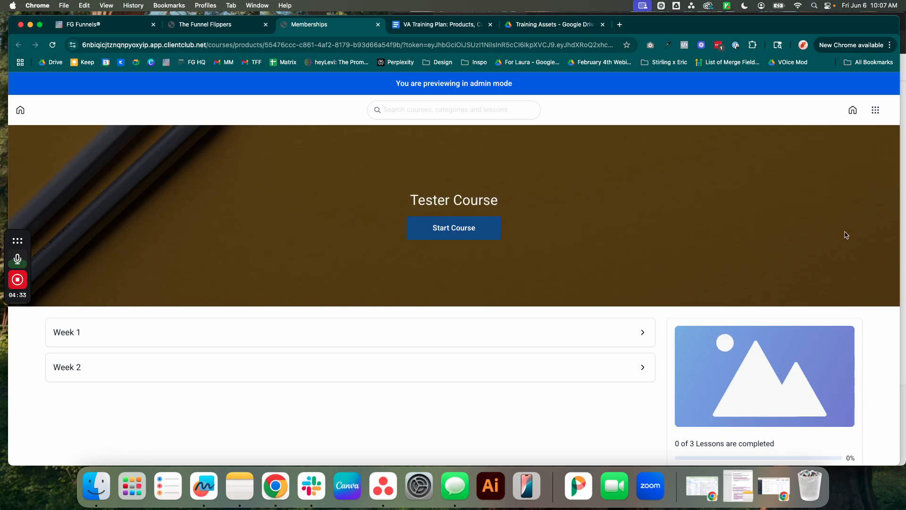
scroll(774, 240, down, 3)
click(640, 265)
click(639, 268)
scroll(642, 273, down, 1)
click(643, 285)
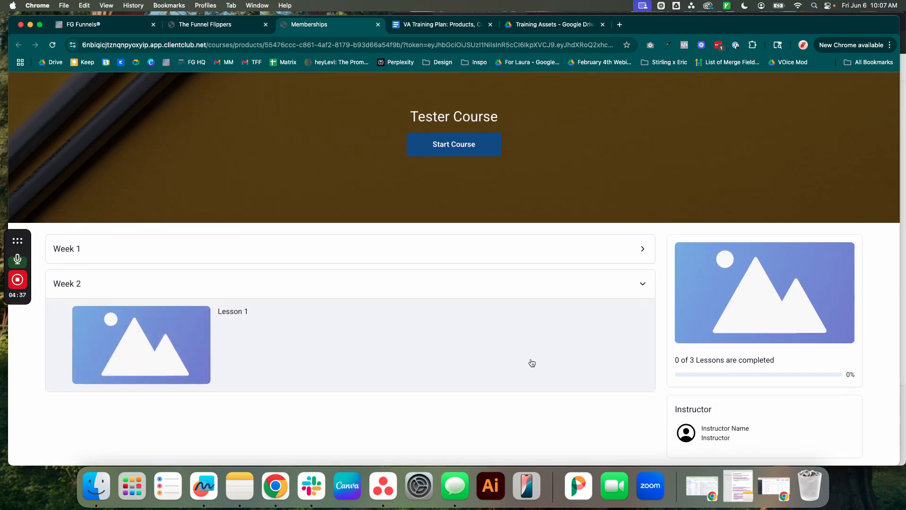
click(339, 250)
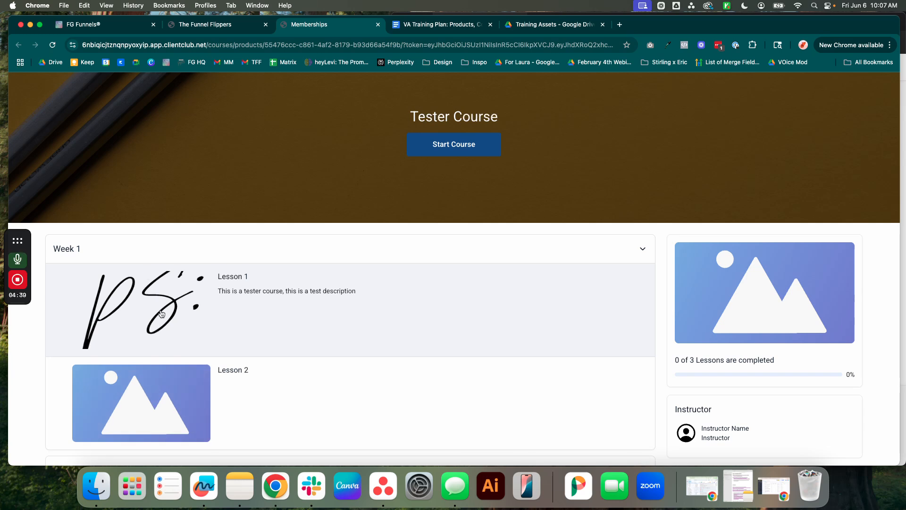
- Open Week 1's Lesson 1 in the Neo Classic Theme preview, examine the page layout and close the preview
click(245, 283)
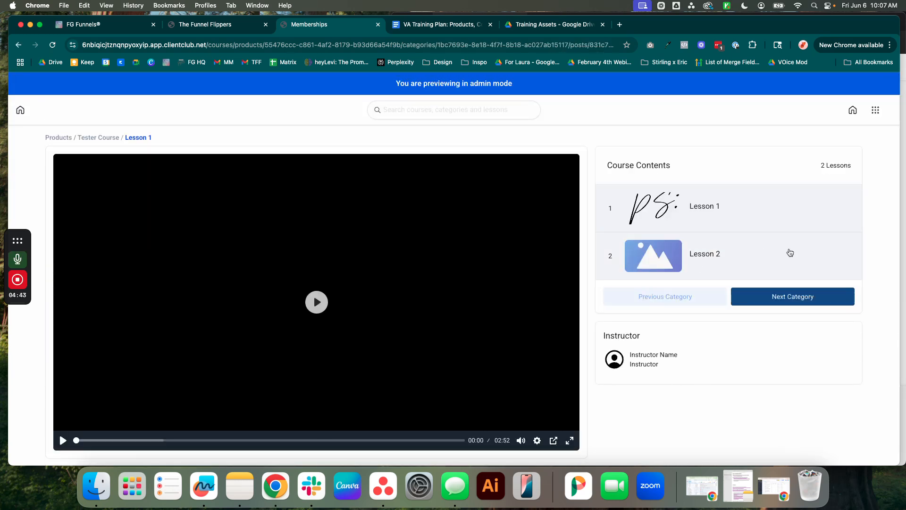
scroll(760, 250, down, 3)
scroll(754, 260, up, 3)
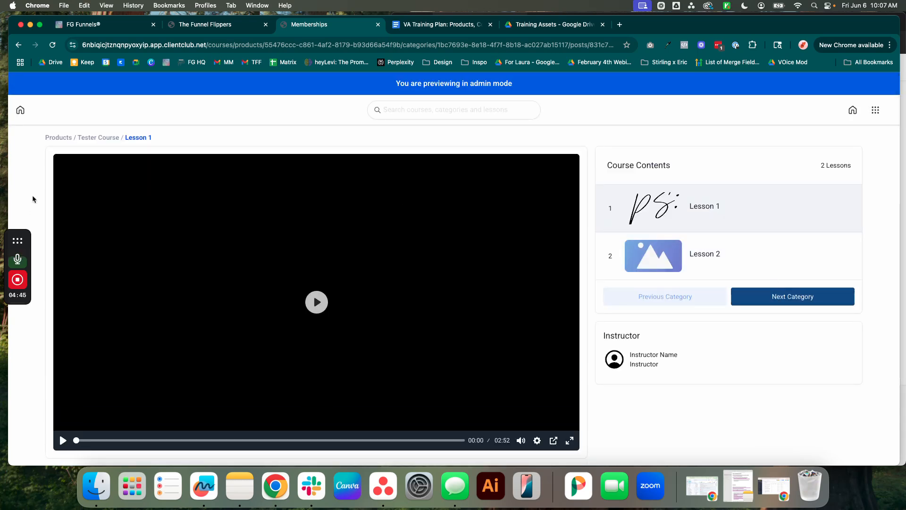
scroll(760, 314, down, 5)
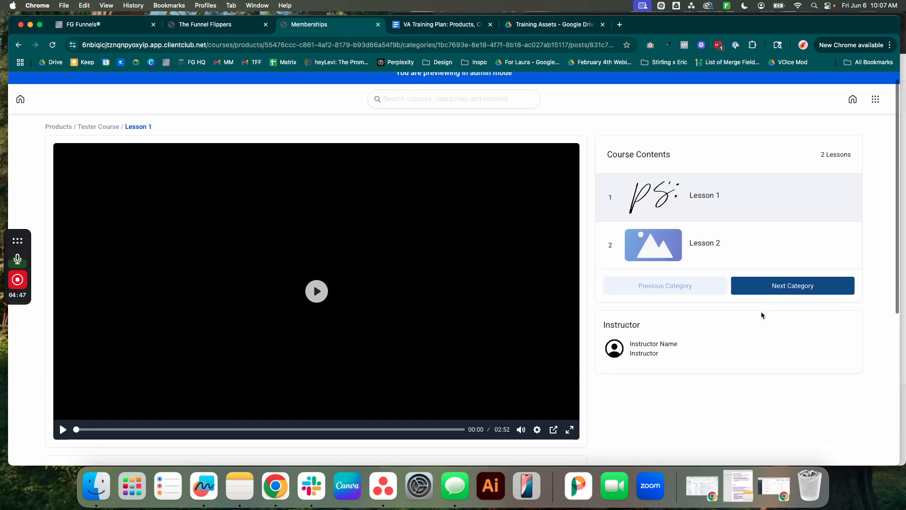
scroll(761, 313, down, 2)
scroll(752, 307, up, 10)
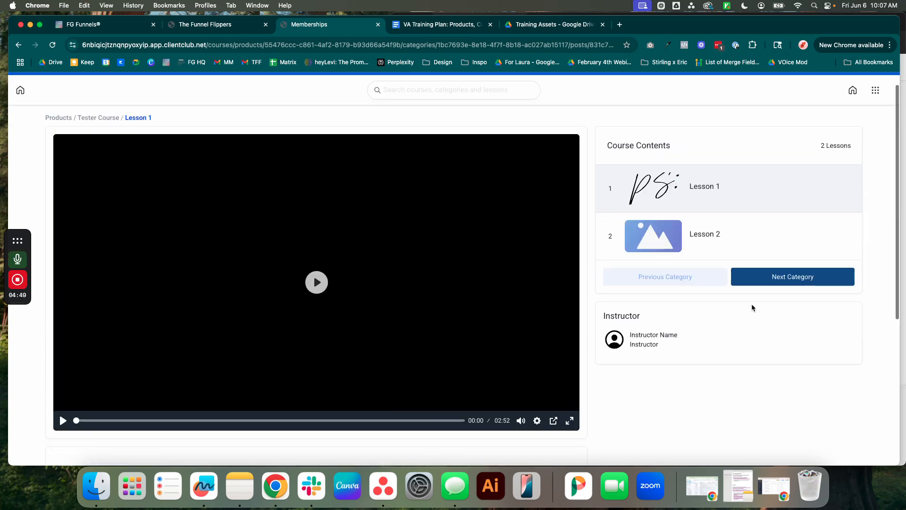
click(378, 25)
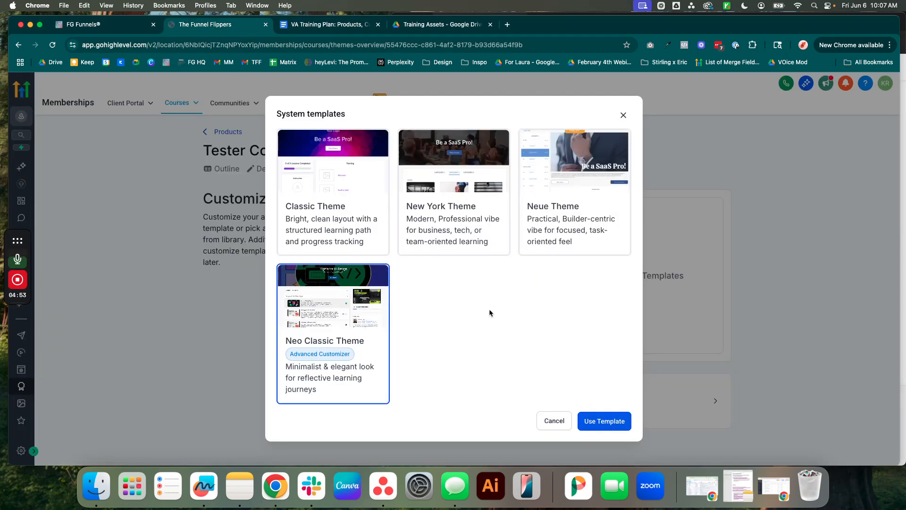
- Activate the Neue Theme for Tester Course and return to the product list
click(579, 174)
click(569, 289)
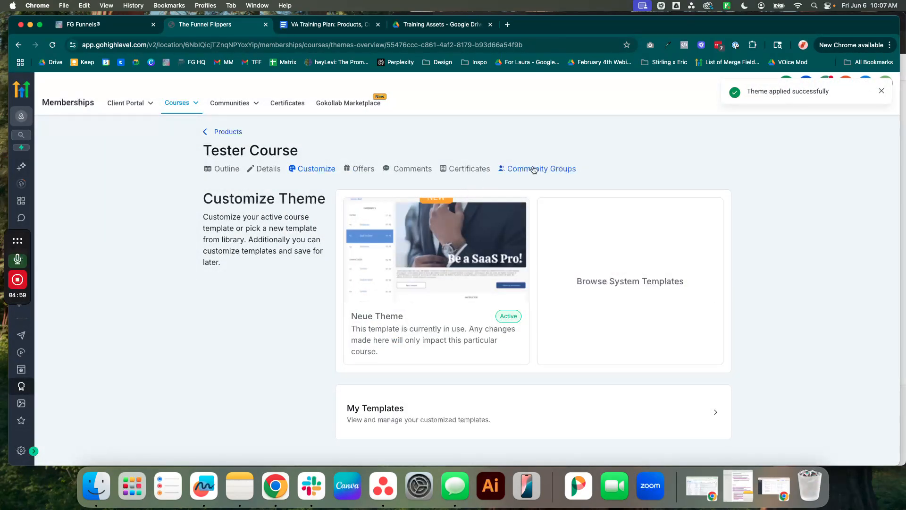
click(213, 134)
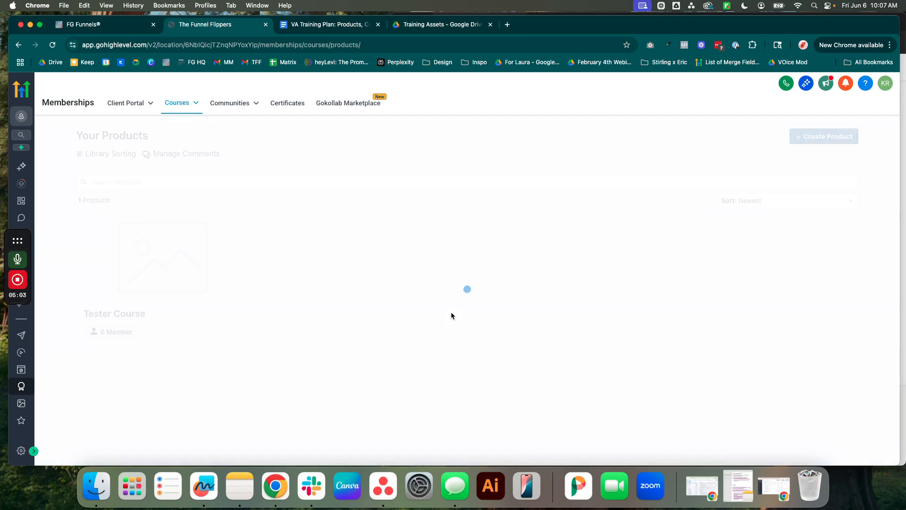
- Open Tester Course, preview it with the applied theme, look over the lesson page and close the preview
click(161, 289)
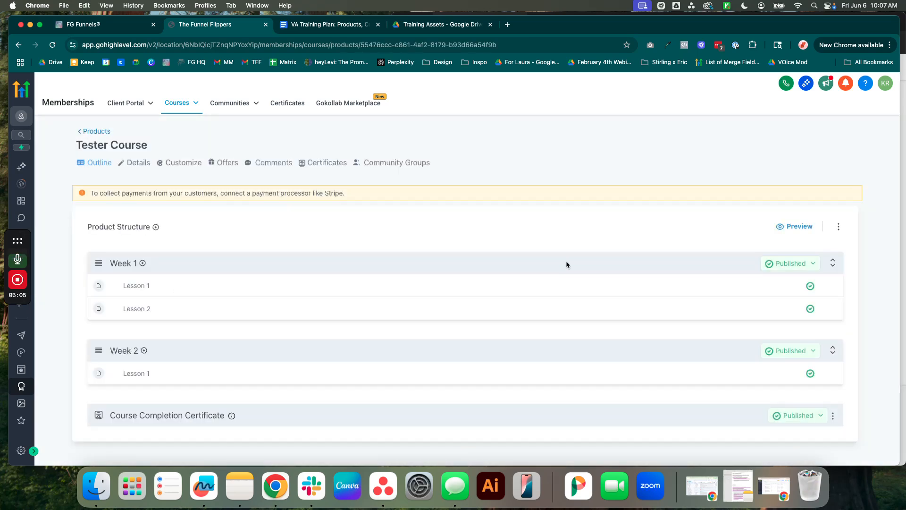
click(797, 227)
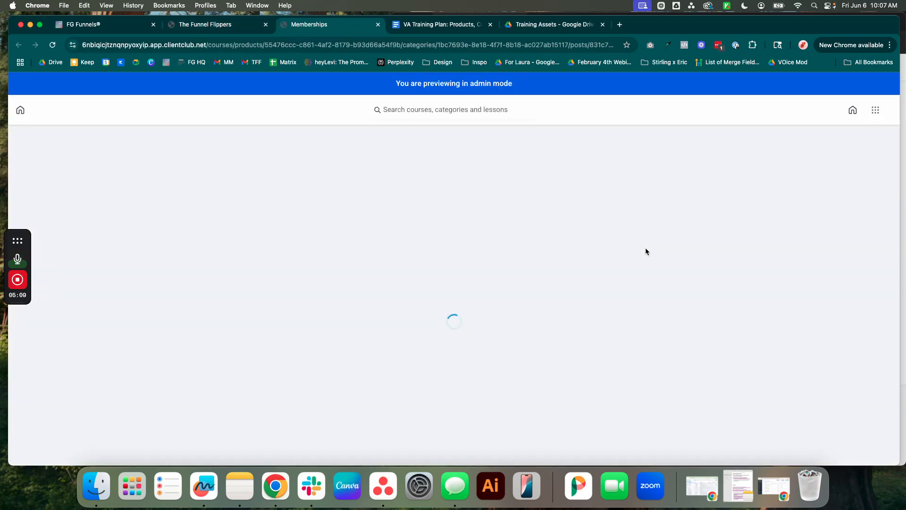
scroll(771, 269, down, 3)
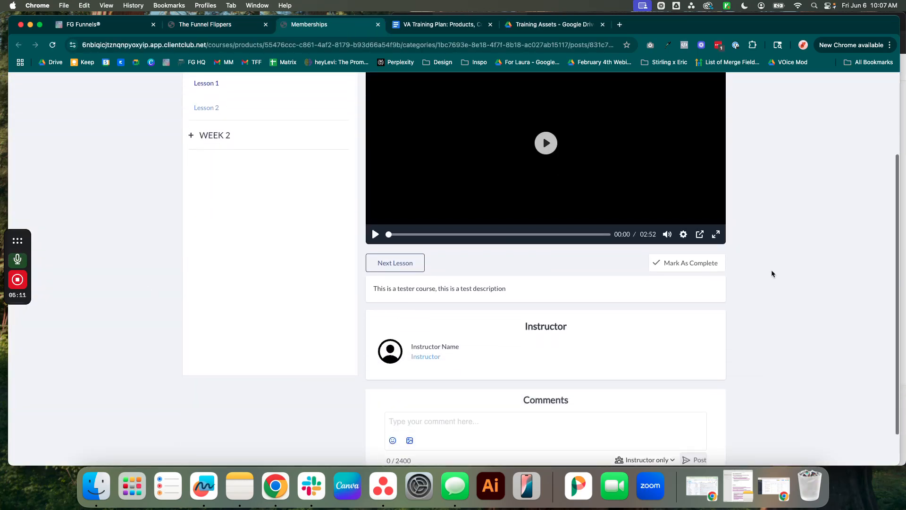
scroll(771, 269, up, 3)
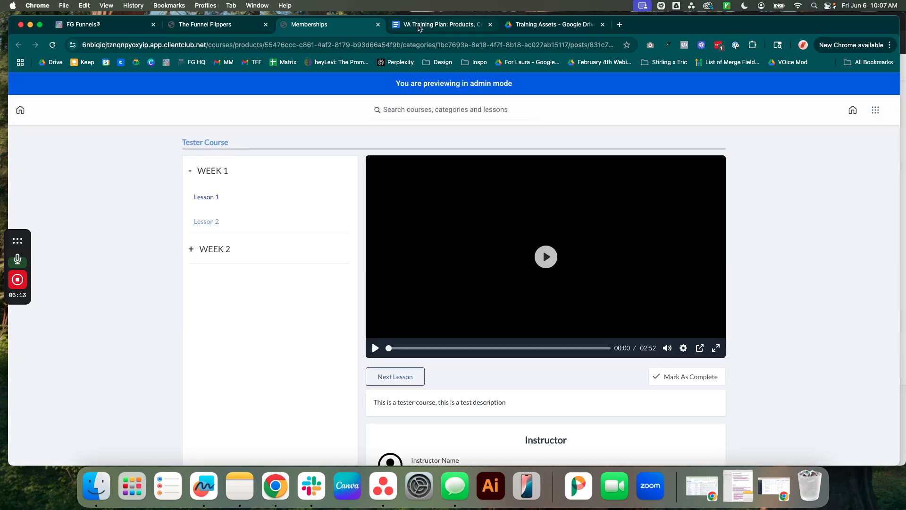
click(378, 24)
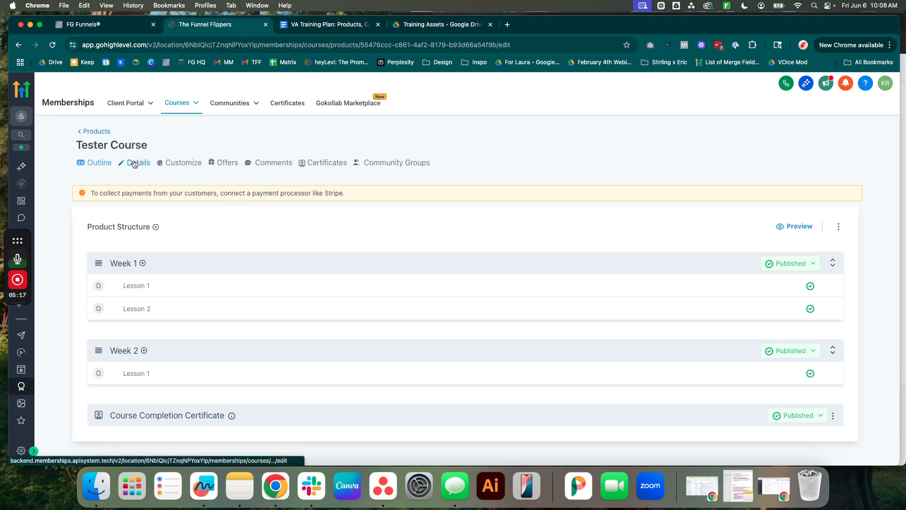
- Open Tester Course's details and expand the customization settings to reach the instructor section
click(134, 162)
click(156, 222)
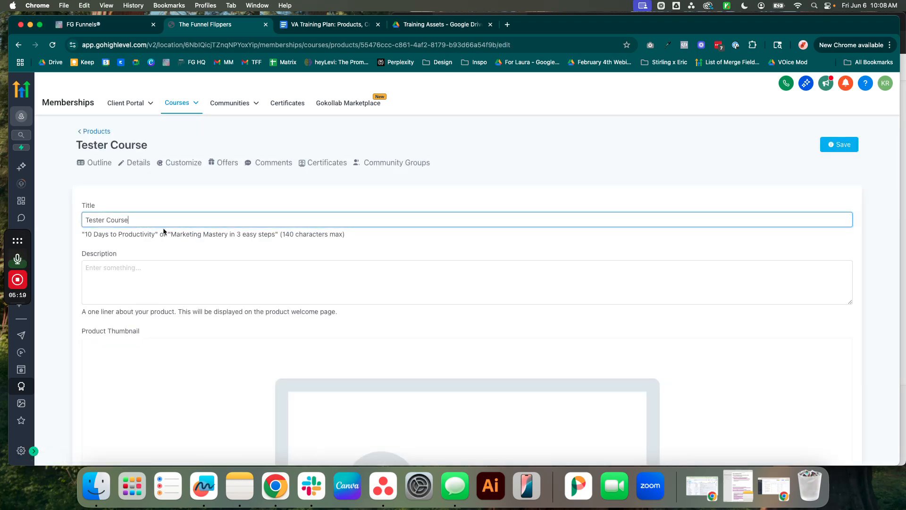
click(130, 280)
scroll(133, 264, down, 7)
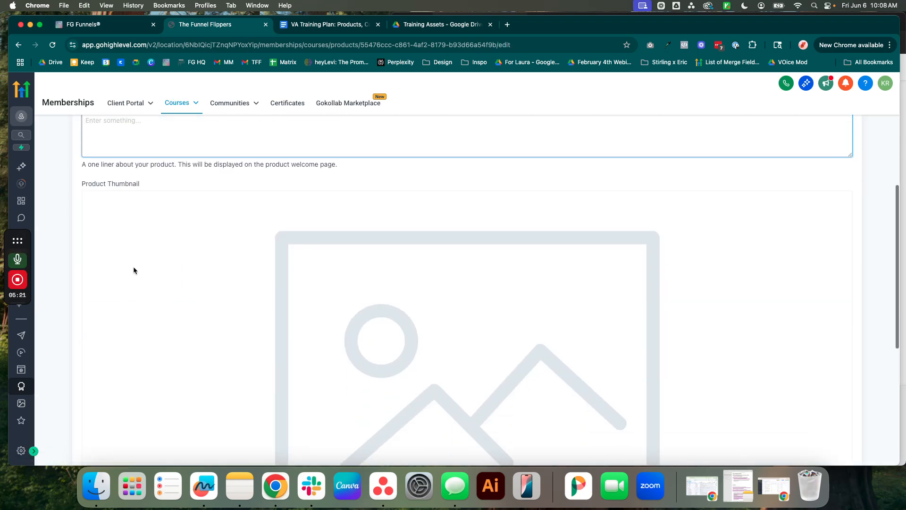
scroll(330, 246, down, 2)
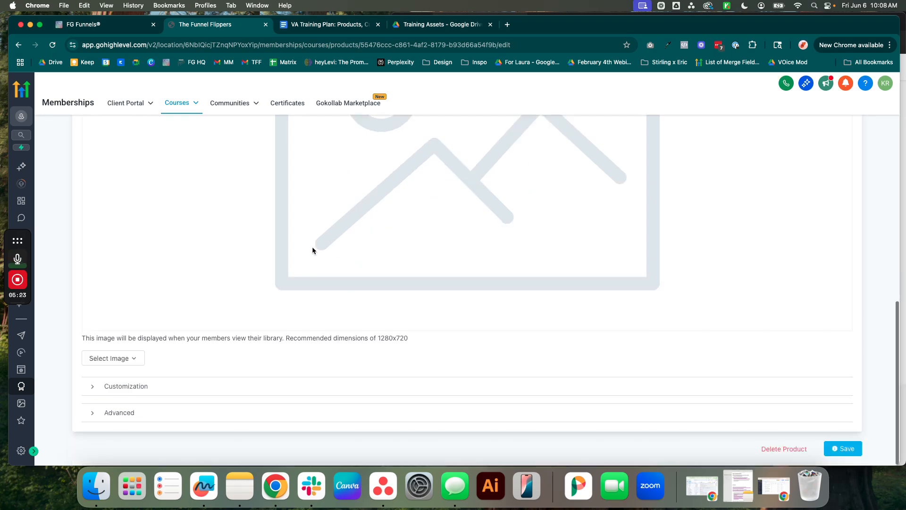
click(136, 387)
scroll(275, 353, down, 4)
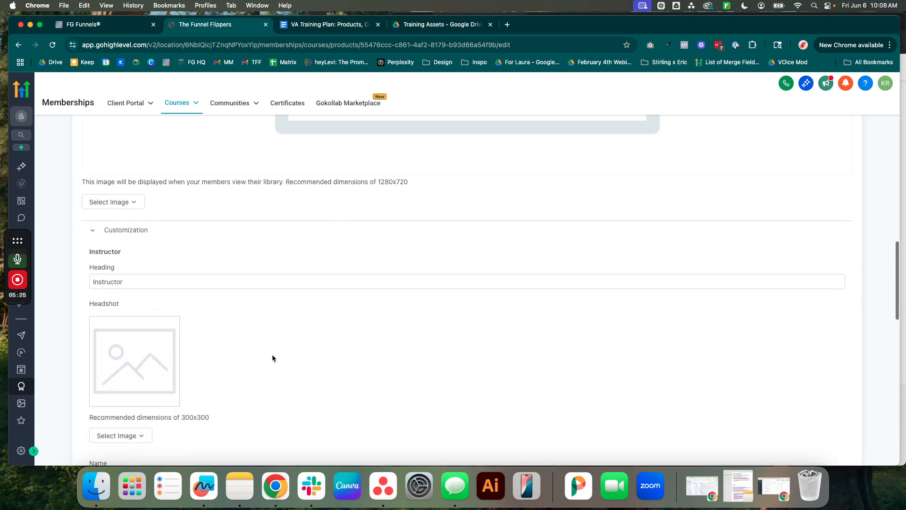
scroll(203, 311, down, 2)
drag(137, 194, 46, 197)
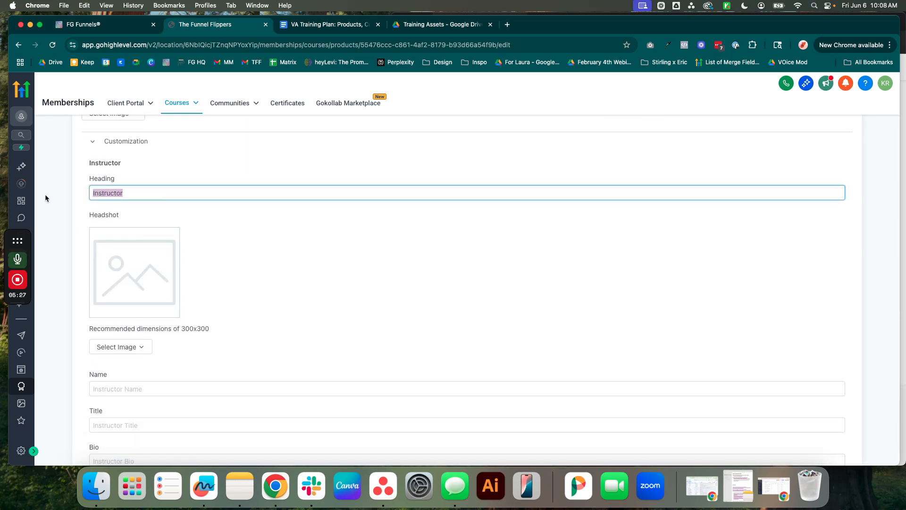
click(134, 193)
double_click(134, 193)
text(Sami & Kylee)
click(134, 280)
scroll(226, 289, down, 3)
click(222, 247)
scroll(225, 247, up, 4)
click(165, 227)
key(super+a)
text(Inst)
click(307, 299)
- Enter the instructors' names in the instructor name field and set the instructor title to The Funnel Flippers
scroll(308, 299, down, 3)
click(203, 260)
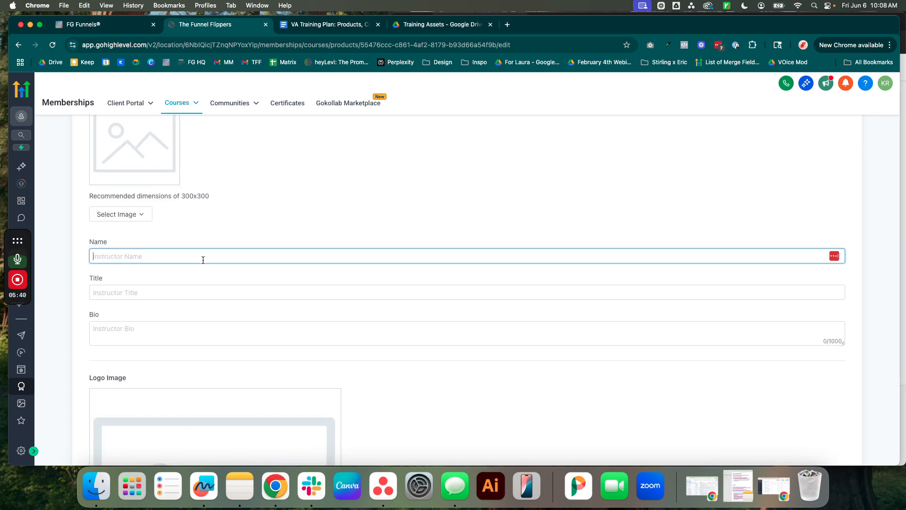
text(Sami & Kylee)
click(211, 293)
text(The Funnel)
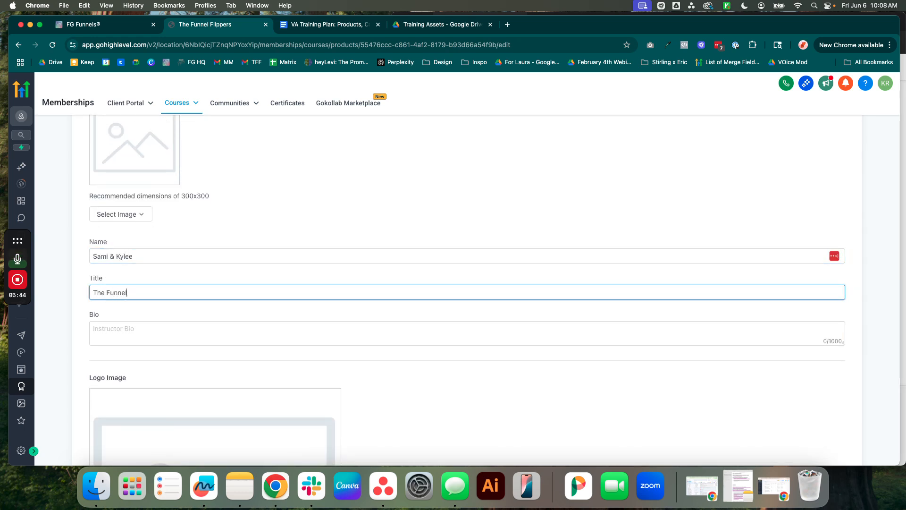
text( Flippers)
- Leave the instructor bio, logo and favicon empty and save the product details
click(278, 335)
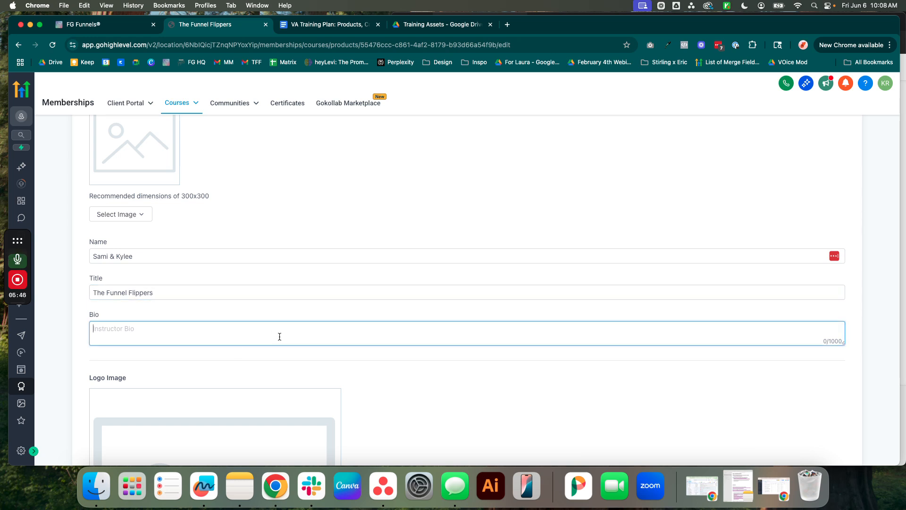
scroll(516, 443, down, 5)
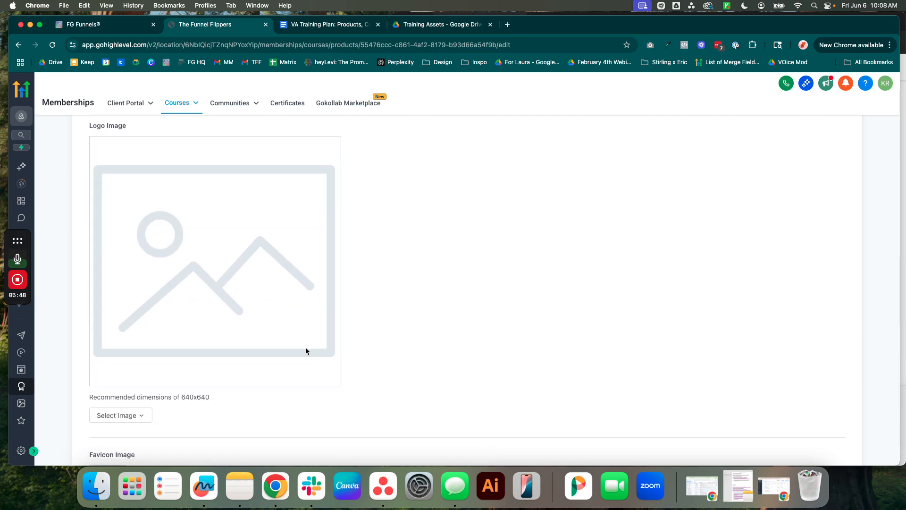
scroll(305, 350, down, 3)
click(843, 448)
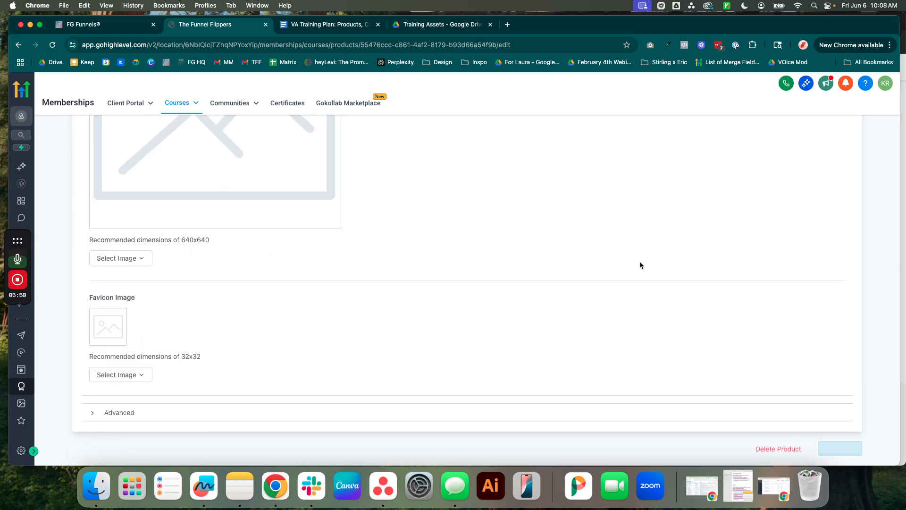
scroll(523, 278, up, 10)
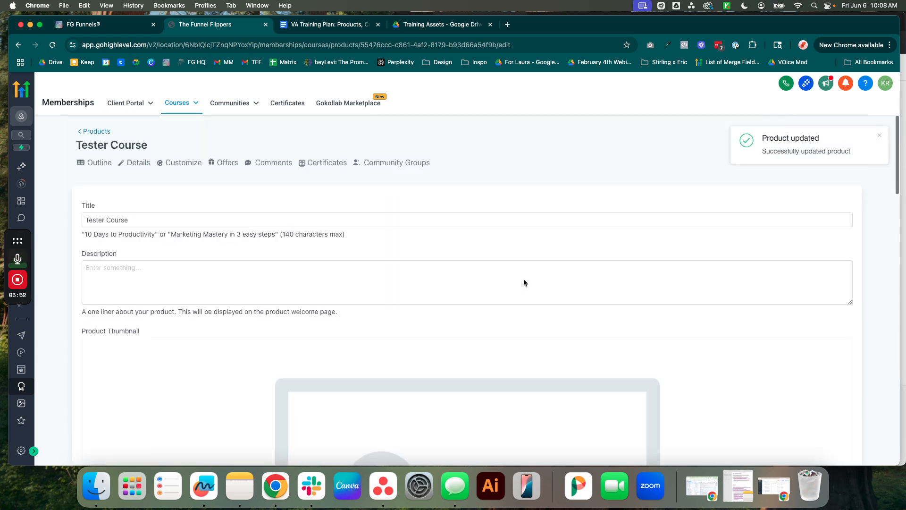
- Return to the product list, check Tester Course's outline once more, and open the course Offers page
click(94, 132)
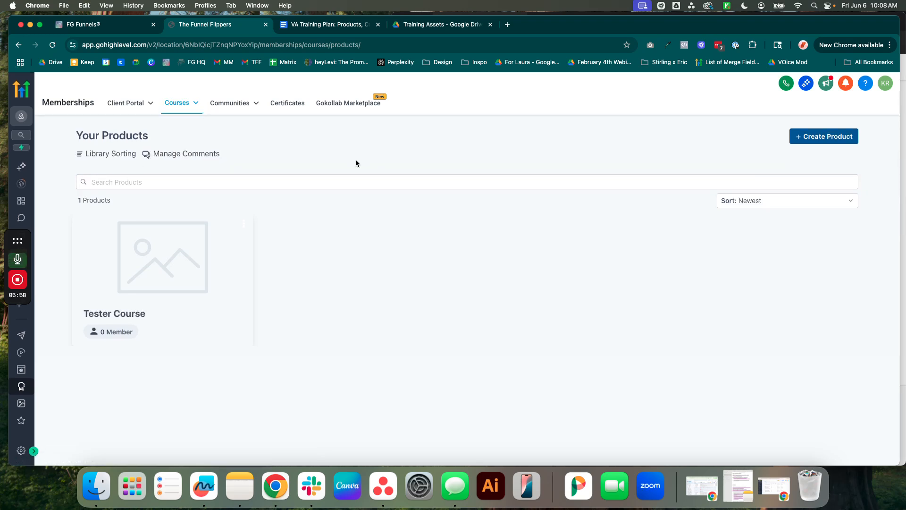
click(147, 275)
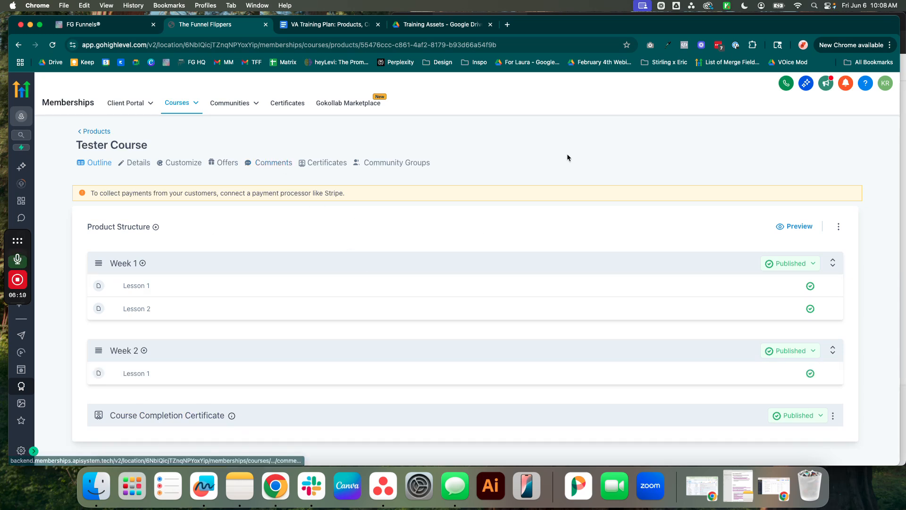
click(108, 132)
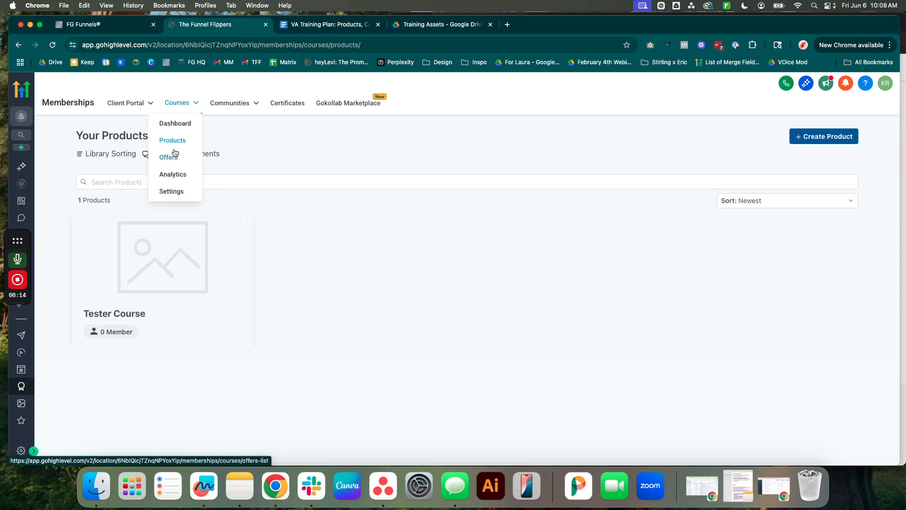
mouse_move(181, 104)
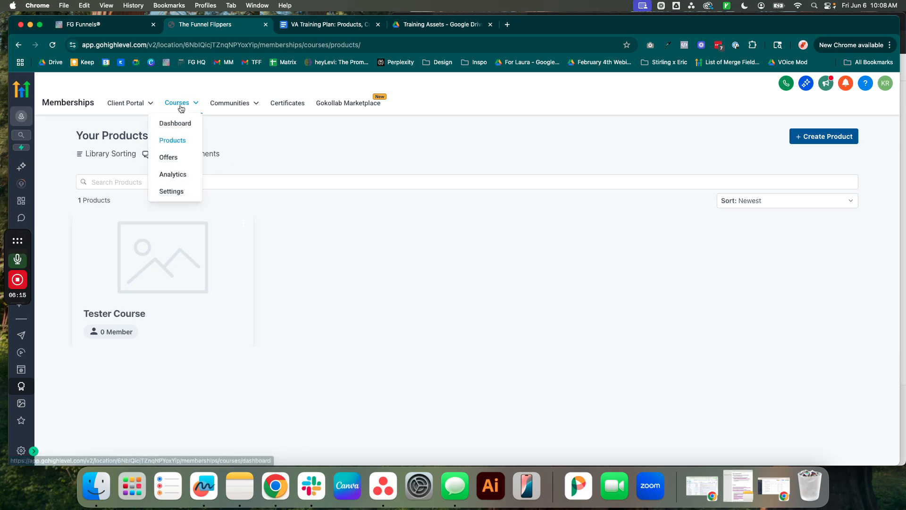
click(174, 158)
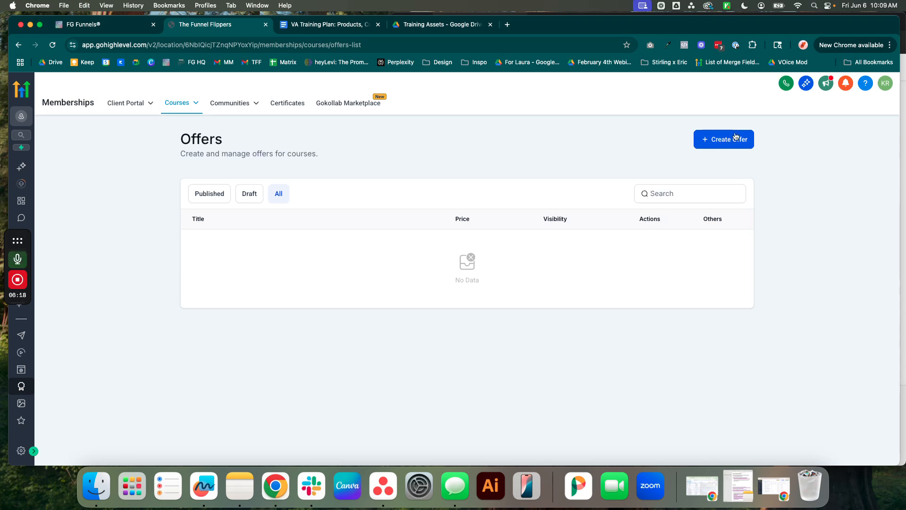
- Start a new offer titled Tester Course and attach the Tester Course product to it
click(735, 137)
click(481, 201)
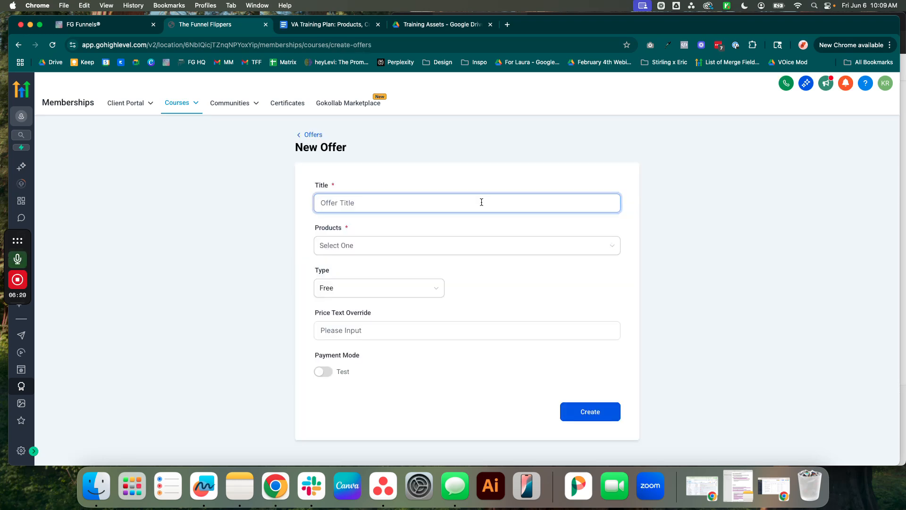
text(Tes)
click(490, 249)
click(430, 268)
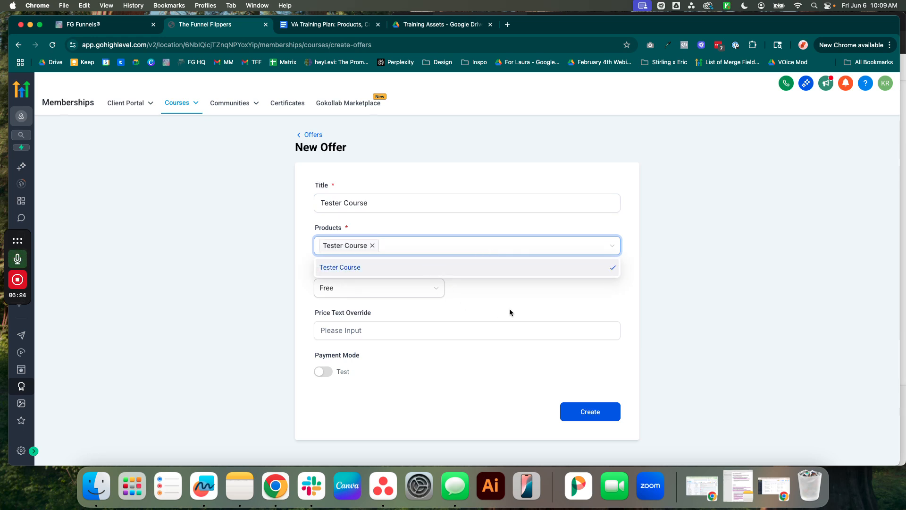
- Keep the offer type as Free, leave the price text override empty, and create the offer
click(406, 289)
click(498, 297)
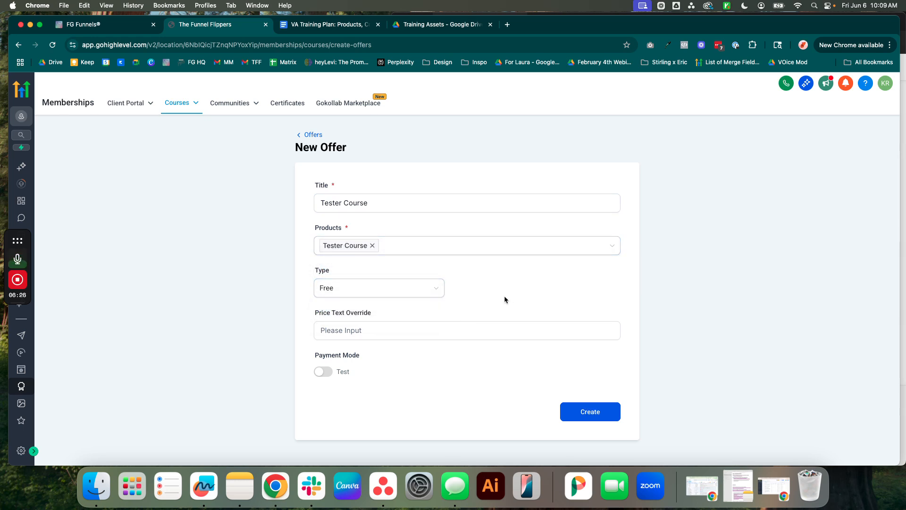
click(348, 292)
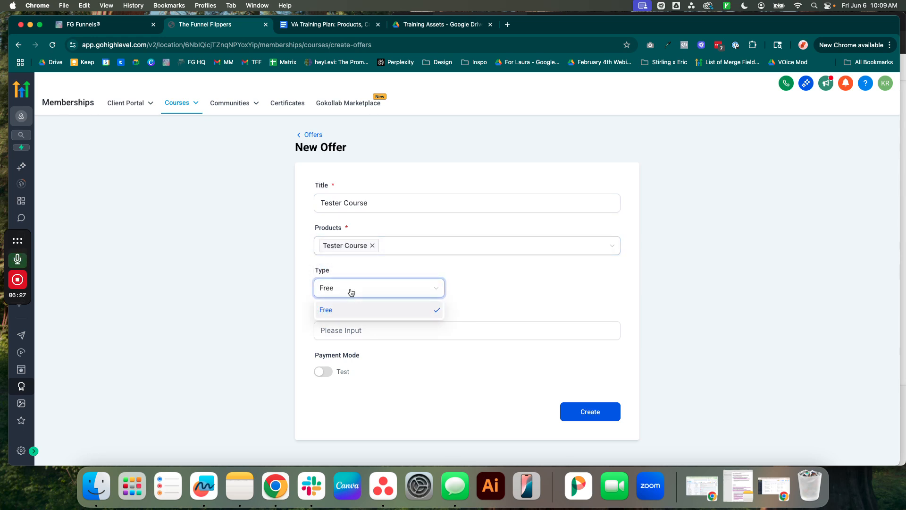
click(328, 314)
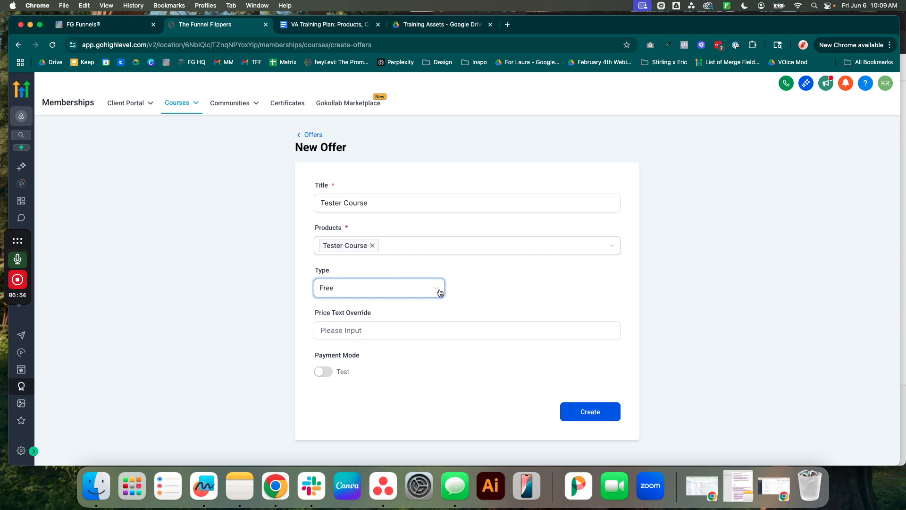
click(580, 415)
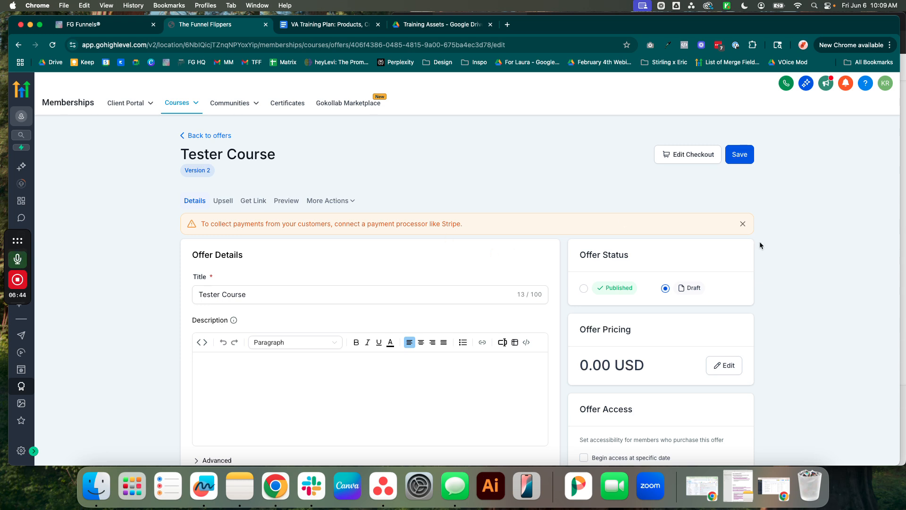
- Review the new offer's details, save it as a draft, and return to the offers list
scroll(764, 329, down, 5)
scroll(763, 331, up, 5)
click(738, 152)
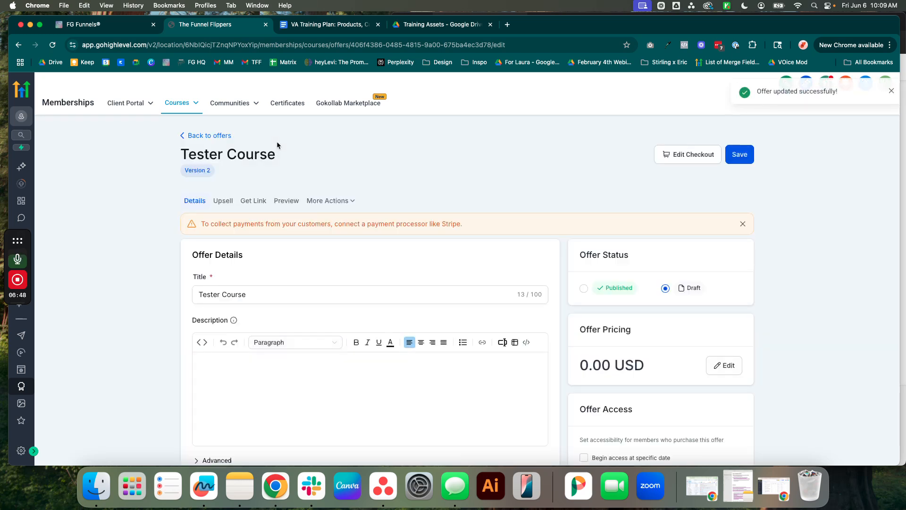
click(202, 137)
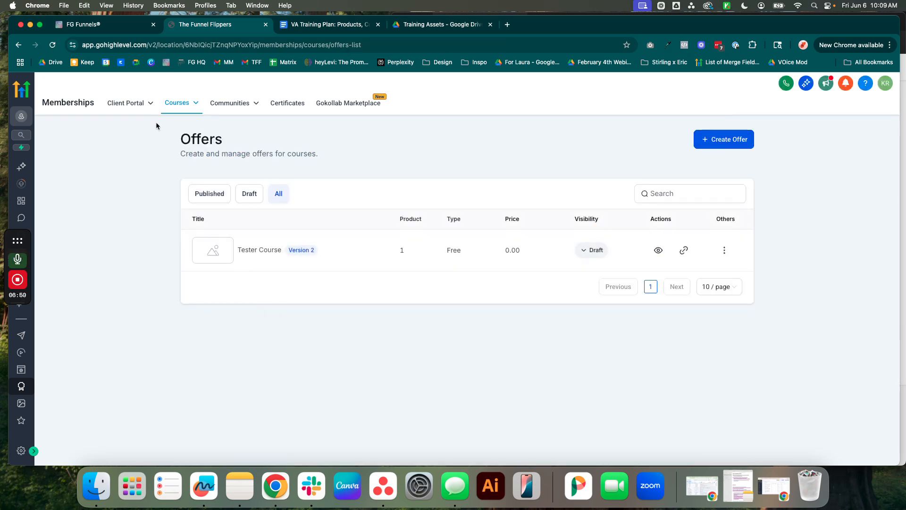
mouse_move(27, 313)
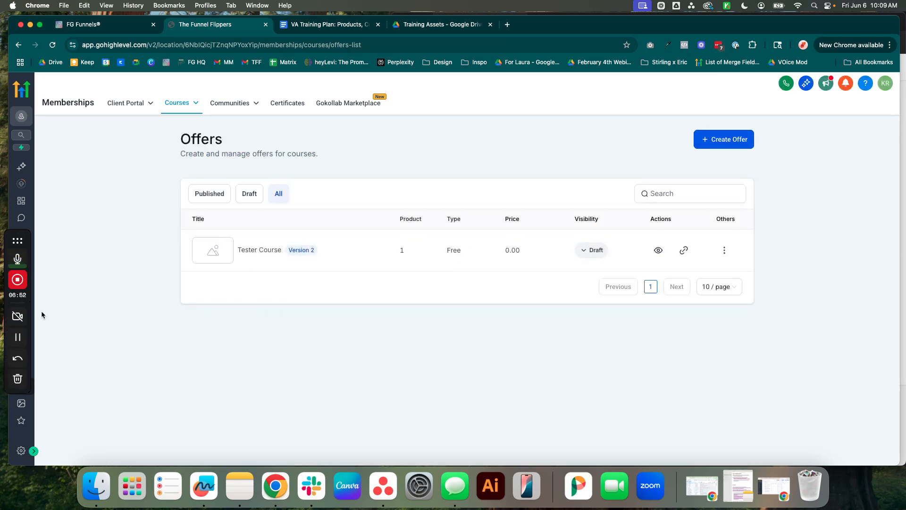